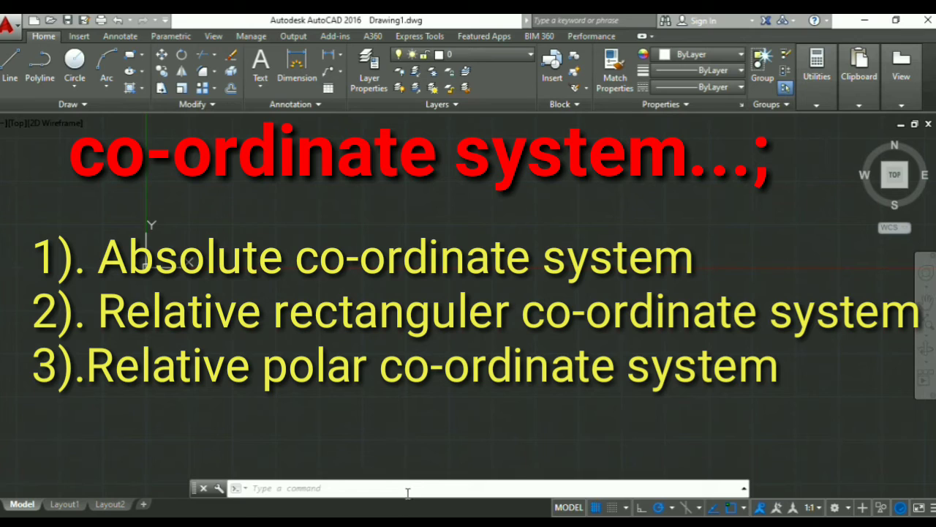
- Draw connected lines from the origin 0,0 through the absolute points 6,0 and 6,5 with the Line command
type("L")
key("Return")
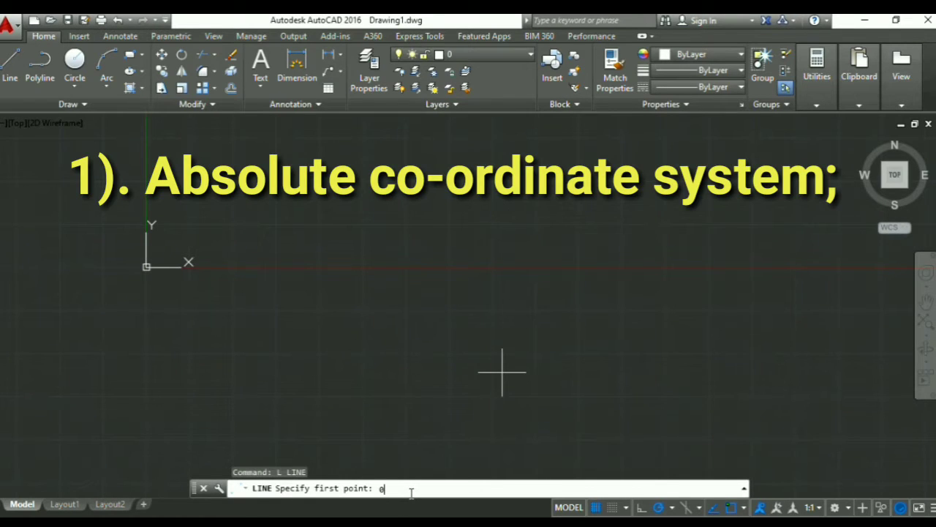
type("0,0")
key("Return")
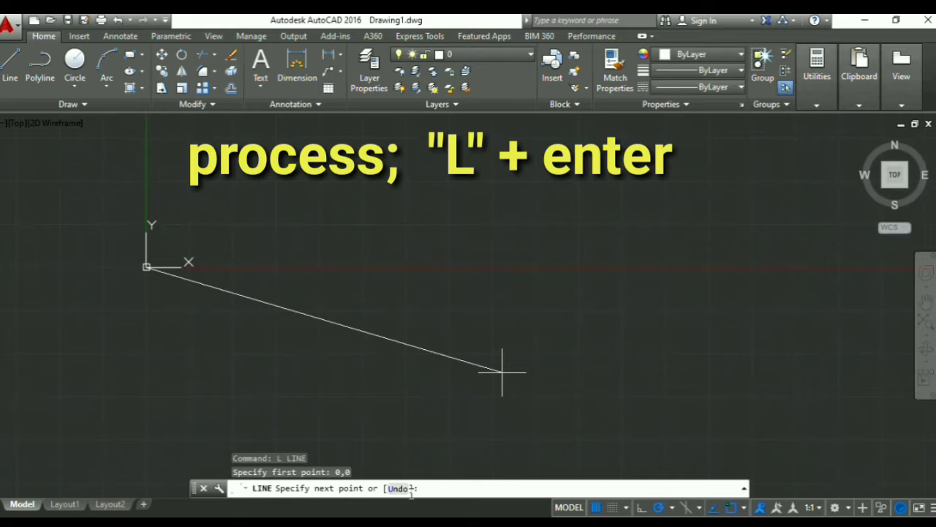
type("6,0")
key("Return")
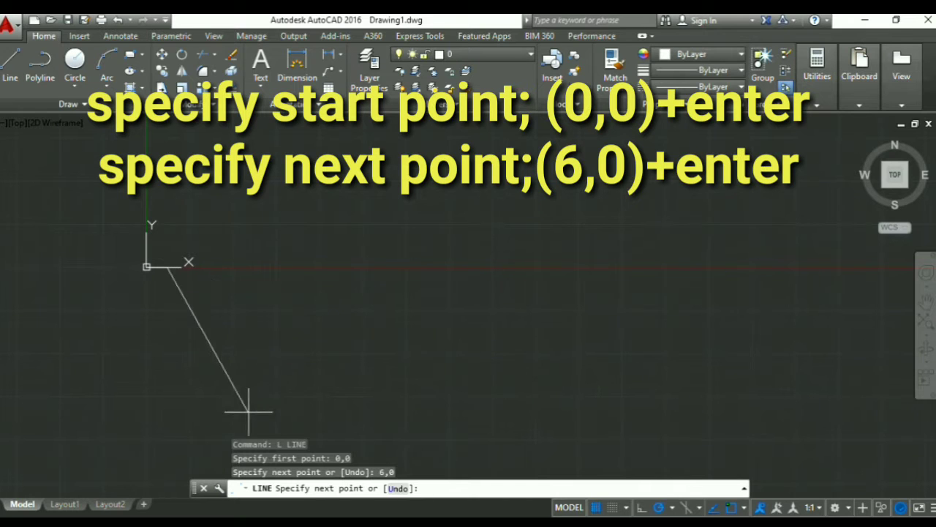
scroll(188, 294, "up", 4)
scroll(187, 300, "up", 2)
middle_click_drag(187, 301, 346, 465)
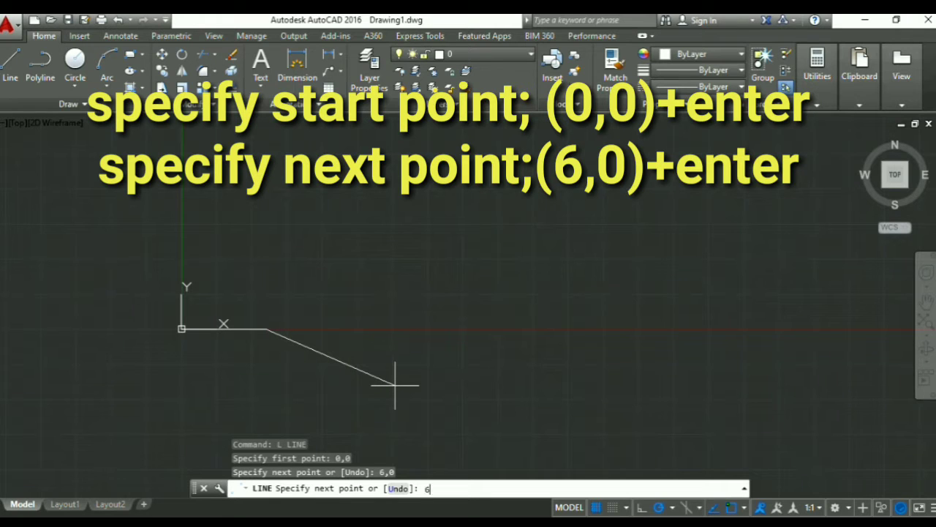
key("Return")
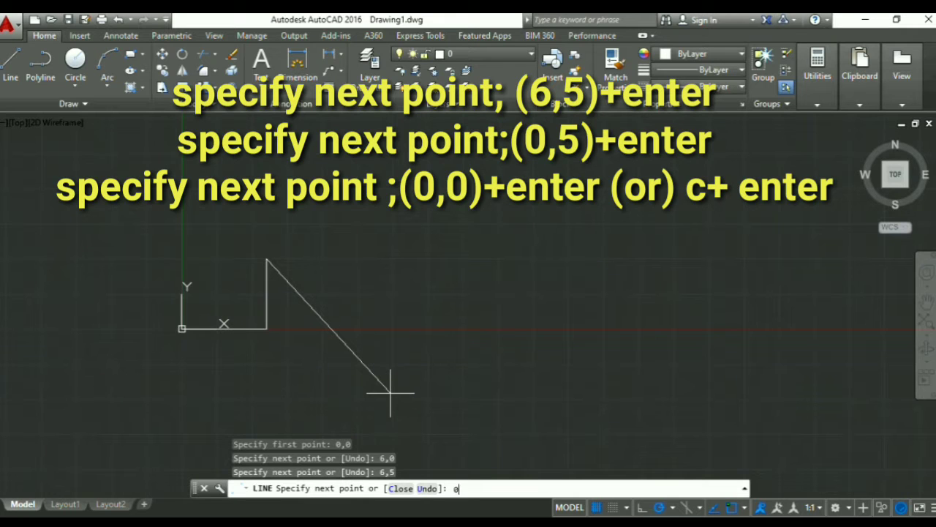
type(",6")
key("Return")
type("u")
key("Return")
- Complete the rectangle with line segments to the absolute points 0,5 and 0,0, and end the Line command
type("0,5")
key("Return")
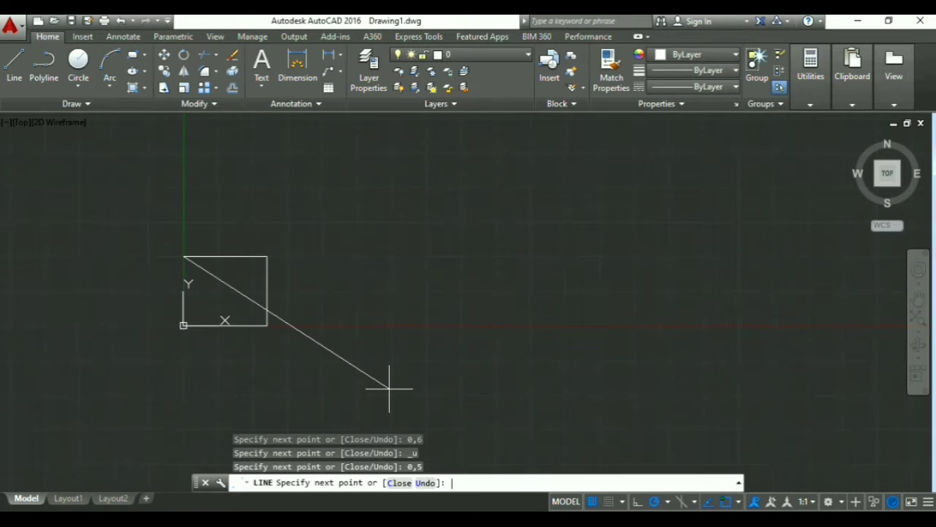
key("Return")
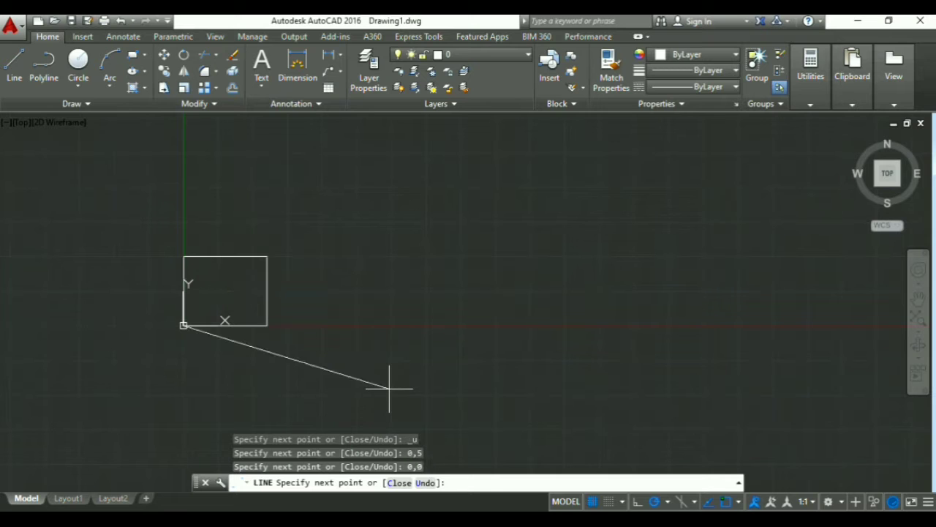
key("Escape")
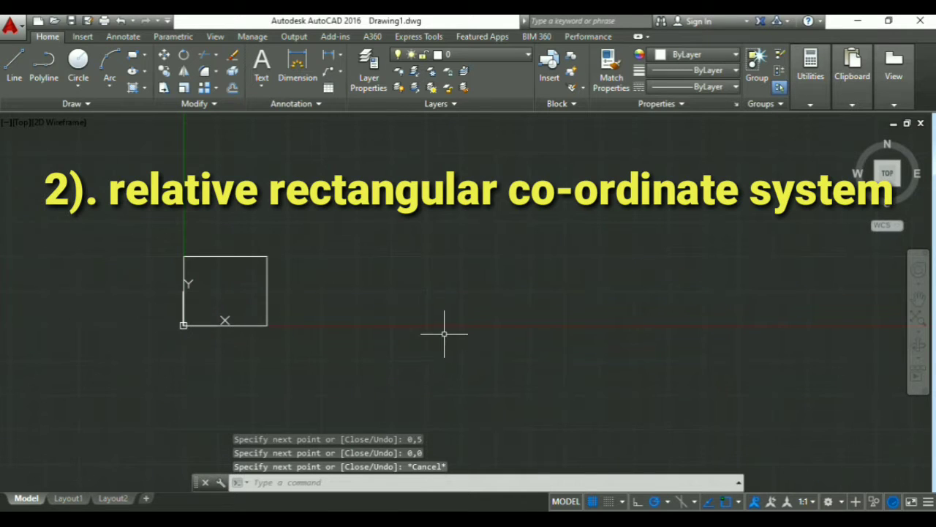
- Start a line at a free point to the right of the first rectangle and add segments by relative offsets @6,0 and @0,5
middle_click_drag(433, 334, 260, 367)
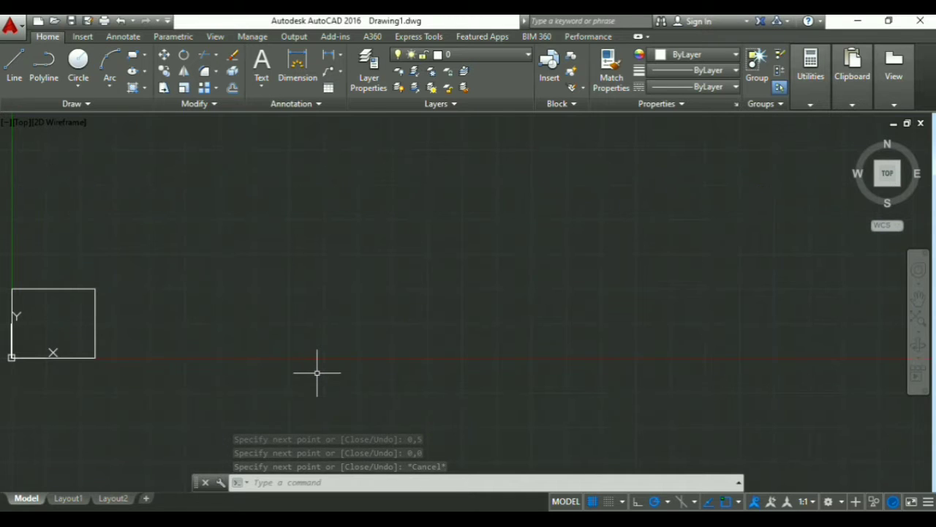
type("l")
key("Return")
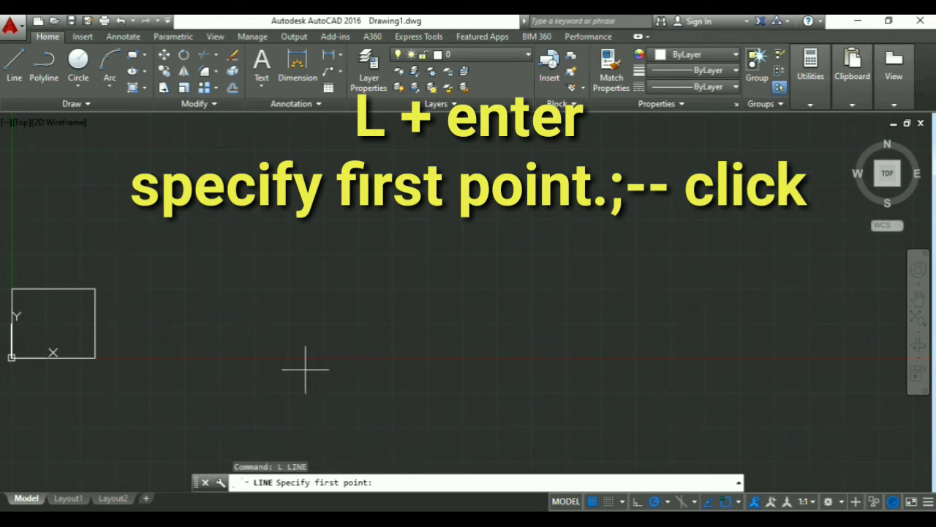
left_click(302, 354)
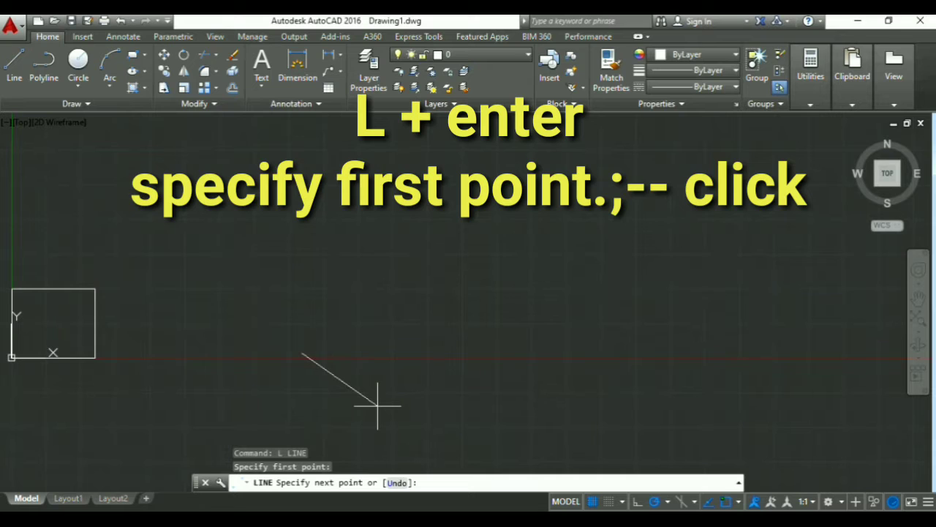
type("@")
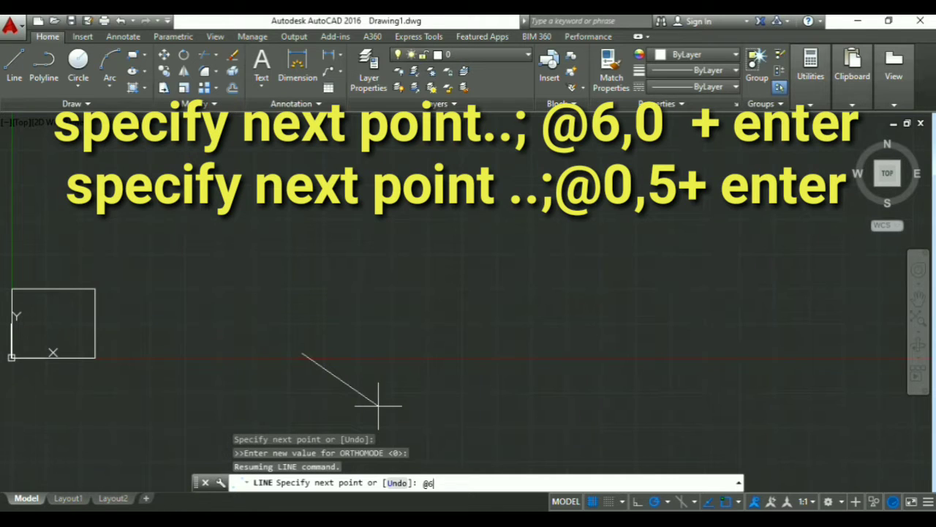
type("6,0")
key("Return")
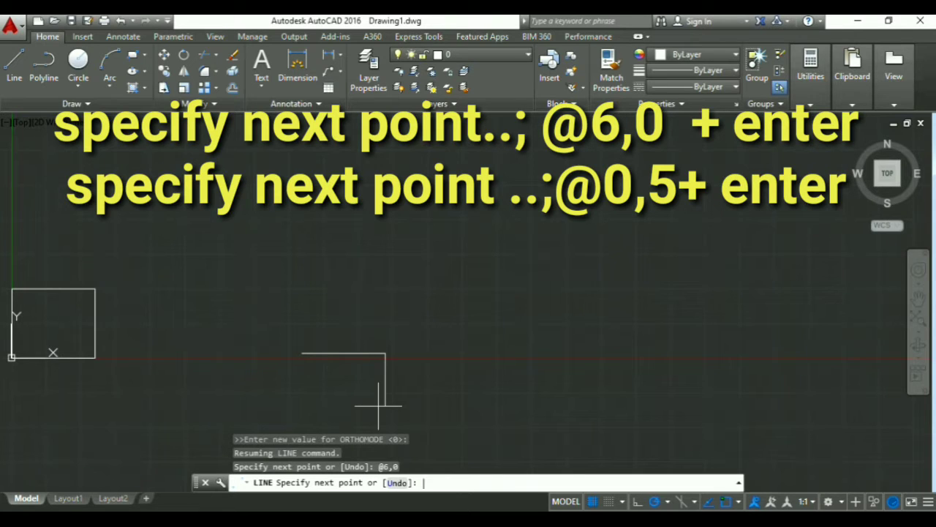
type("@0,5")
key("Return")
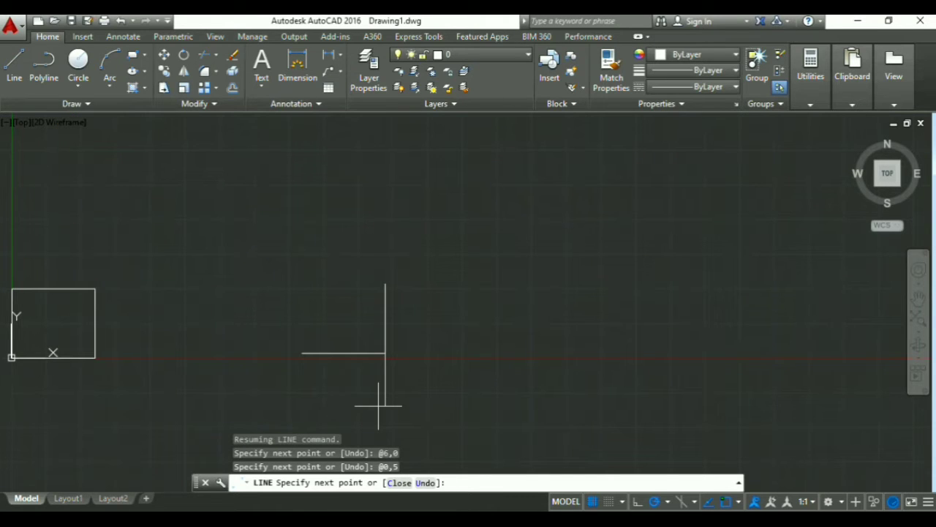
- Complete the second rectangle with relative segments @-6,0 and @0,-5, and end the Line command
type("@-6")
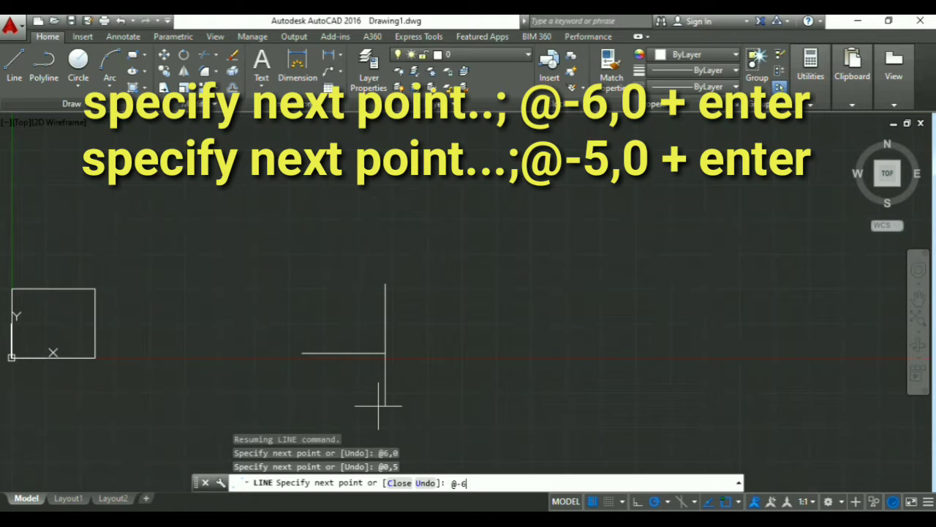
type(",0")
key("Return")
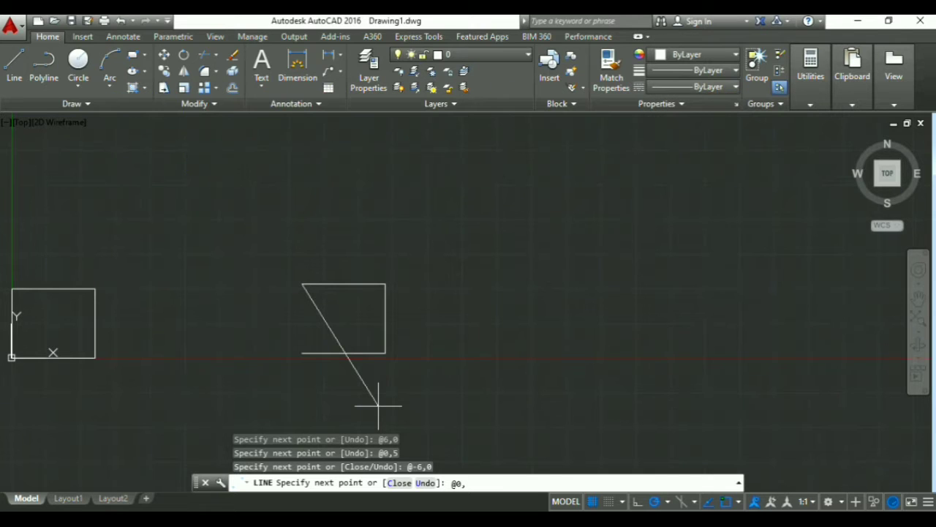
type("-5")
key("Return")
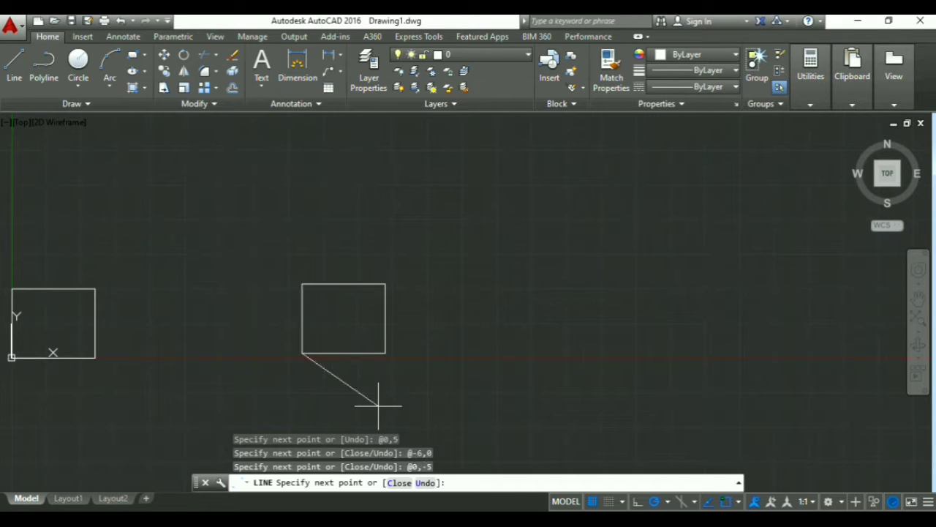
key("Escape")
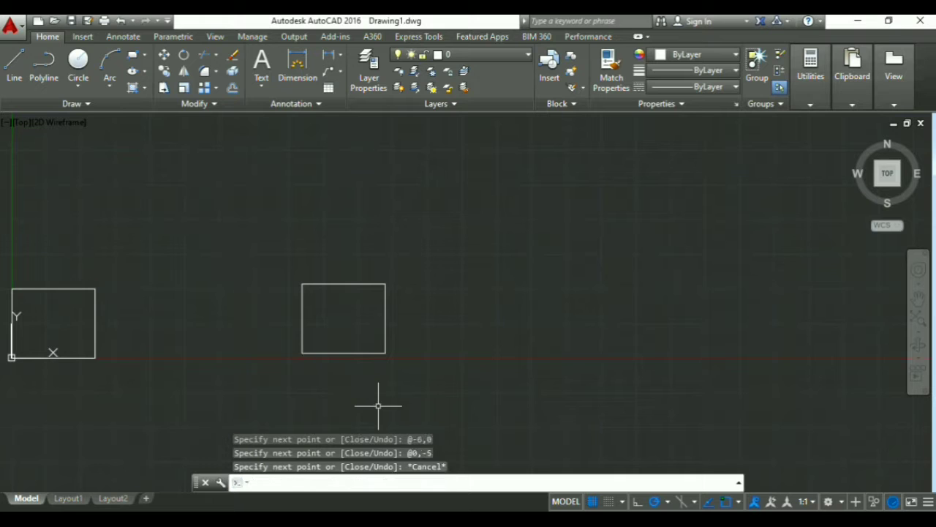
- In empty space right of the second rectangle, start a line and draw the bottom and right edges with @6,0 and @0,5
middle_click_drag(469, 355, 204, 365)
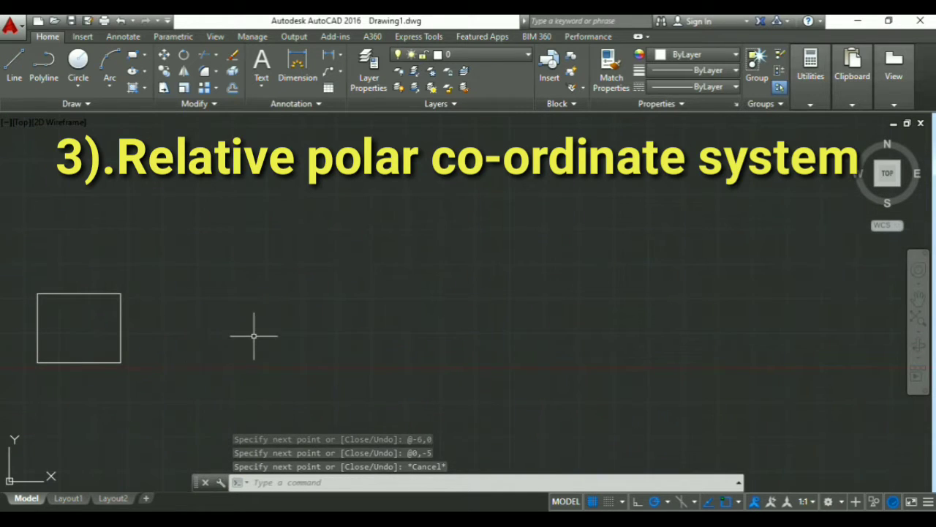
scroll(255, 330, "up", 2)
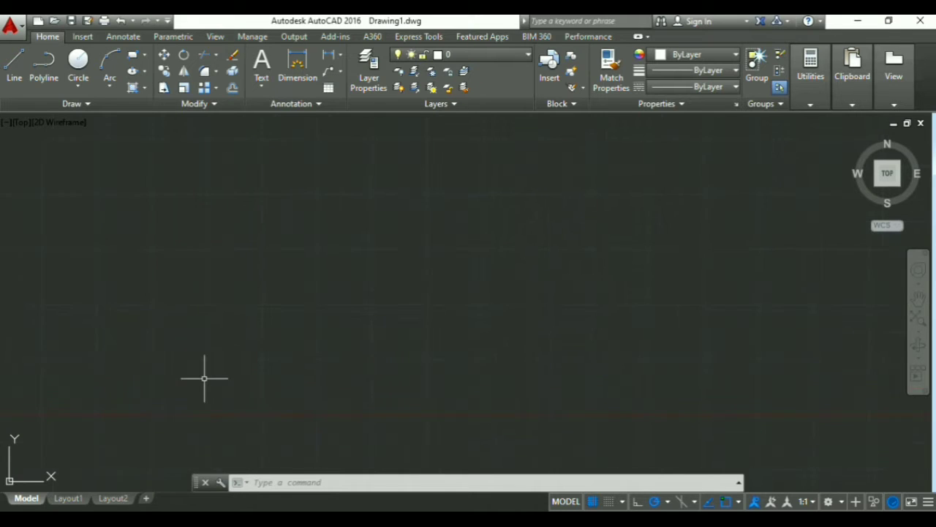
type("l")
key("Return")
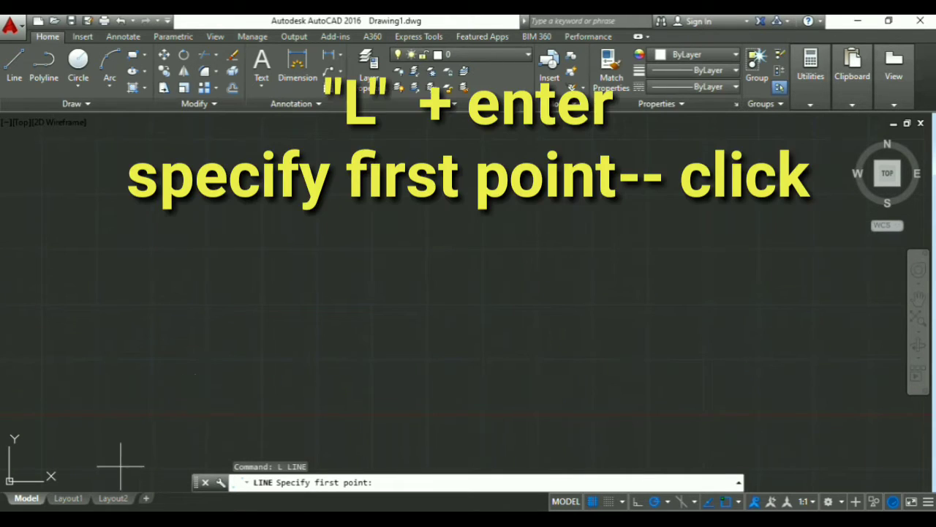
left_click(141, 411)
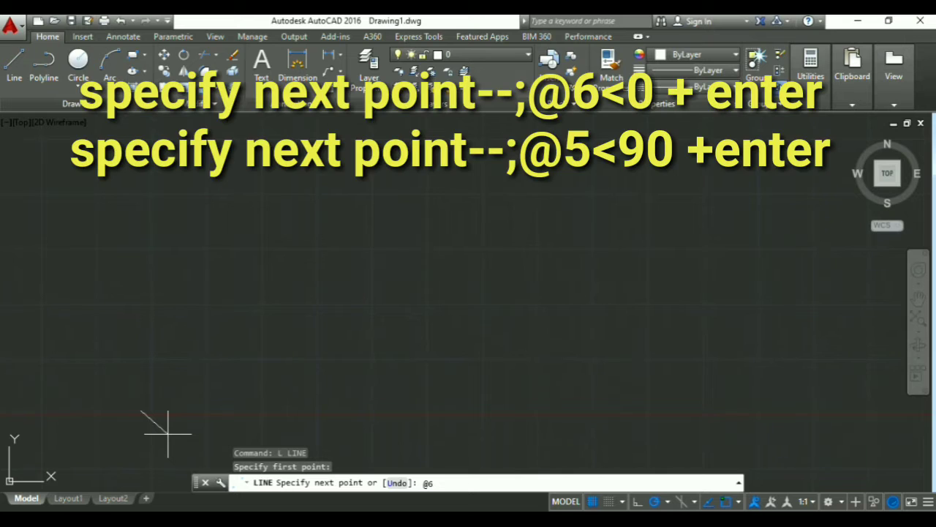
key("Return")
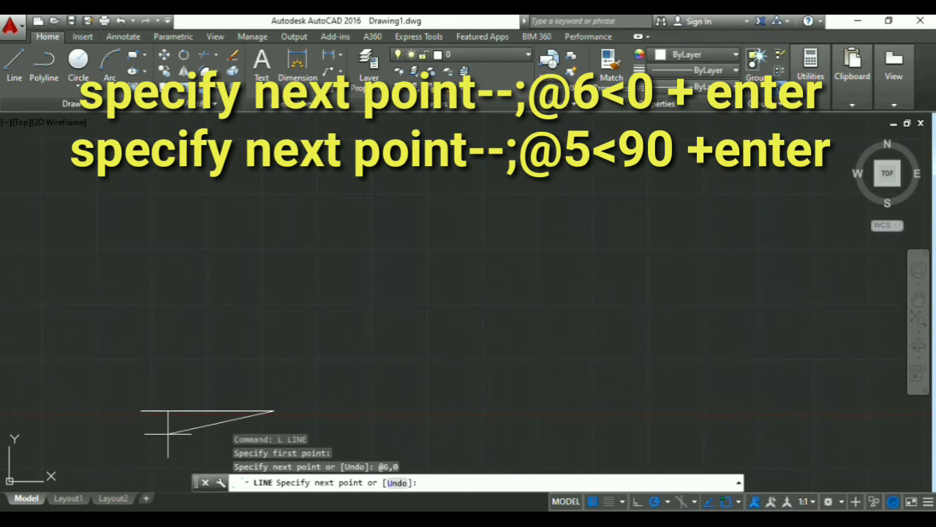
type("@0,5")
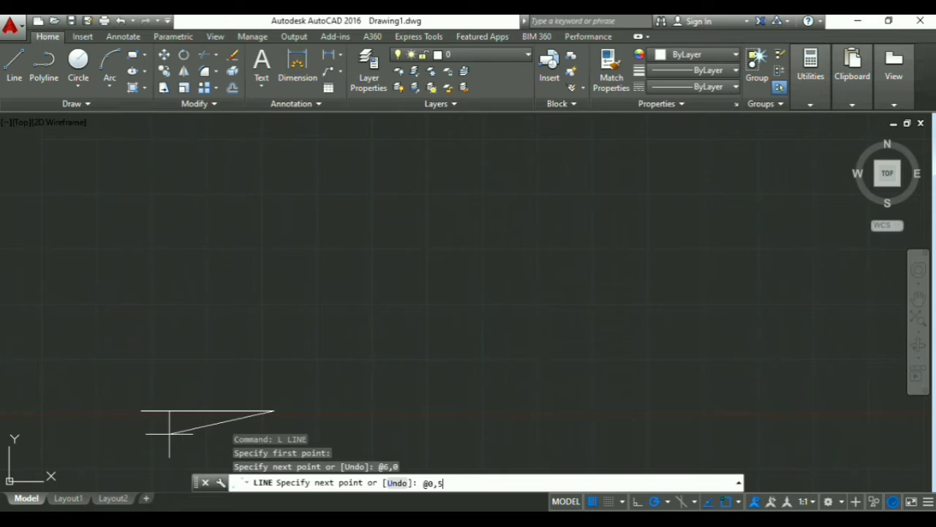
key("Return")
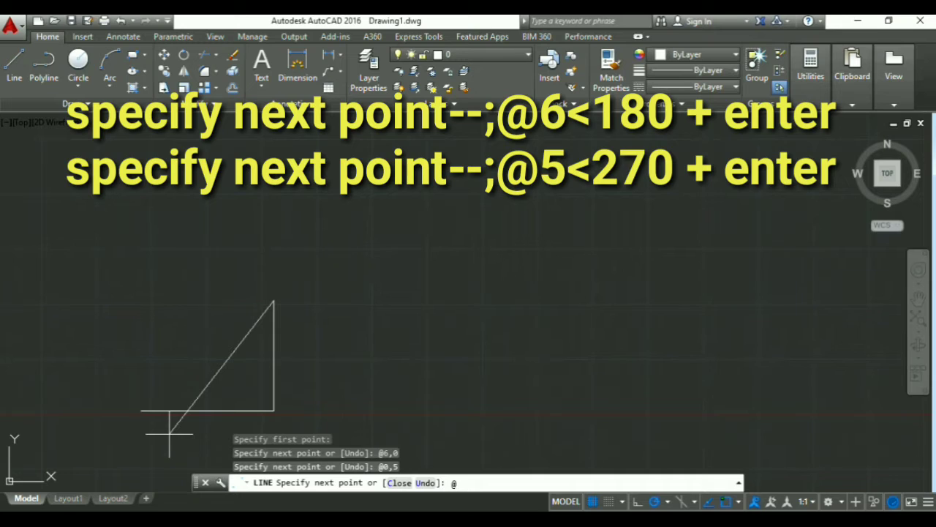
- Draw the third rectangle's top and left edges with relative offsets @-6,0 and @0,-5
type("@-6,0")
key("Return")
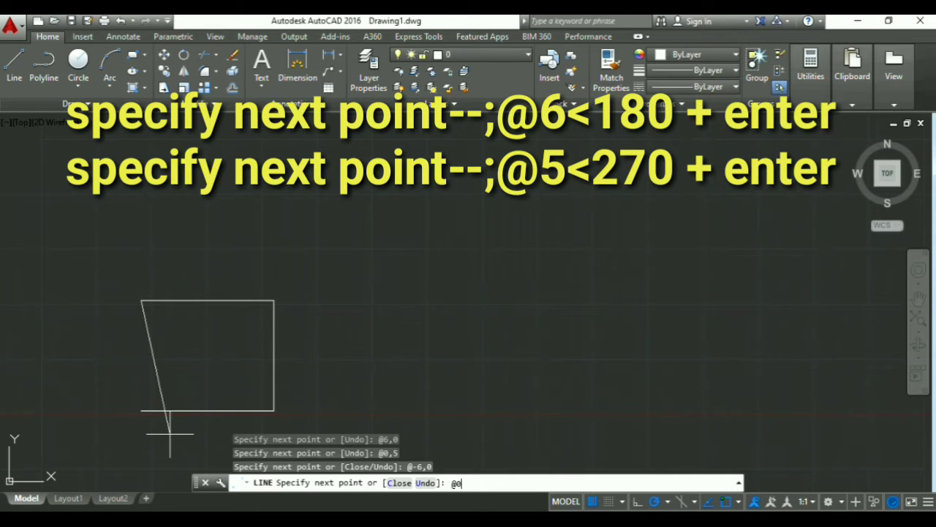
type("@0,")
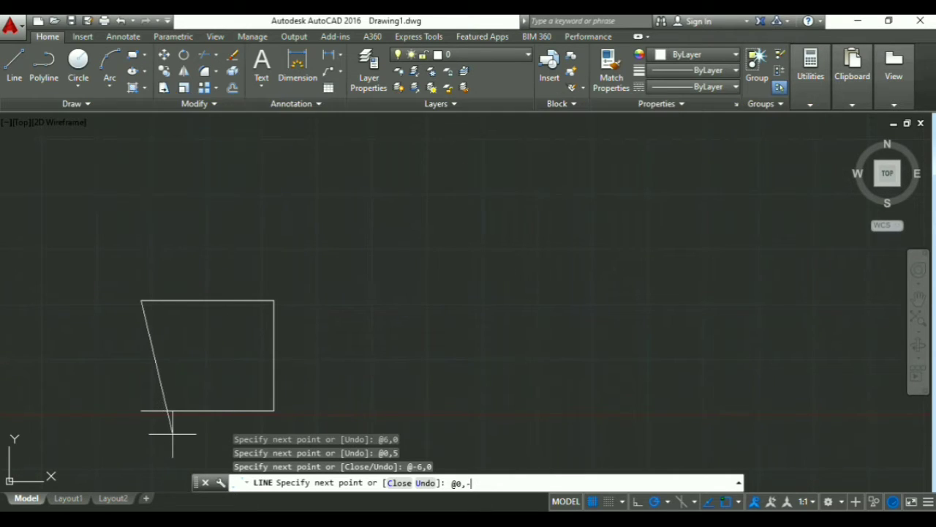
type("-5")
key("Return")
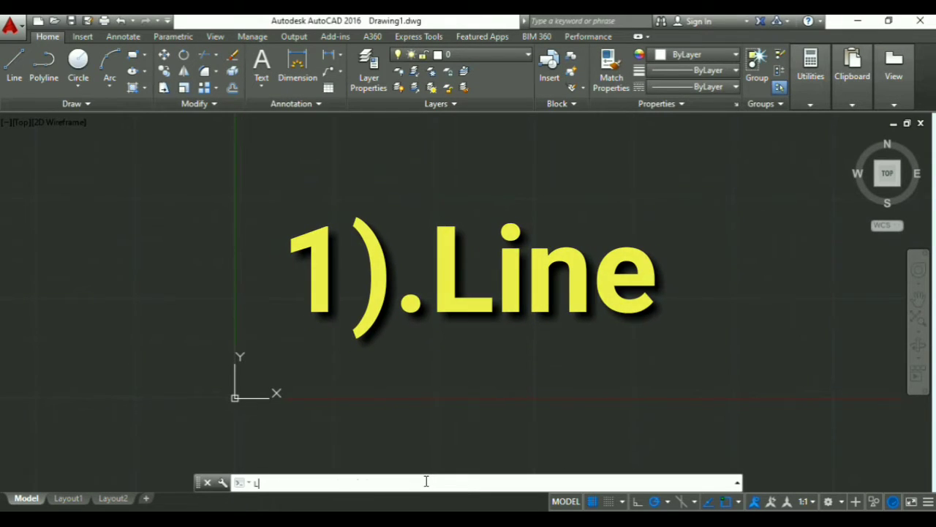
- Draw three connected lines near the origin freehand as the bottom, right and top sides of a rectangle, and end the command
type("l")
key("Return")
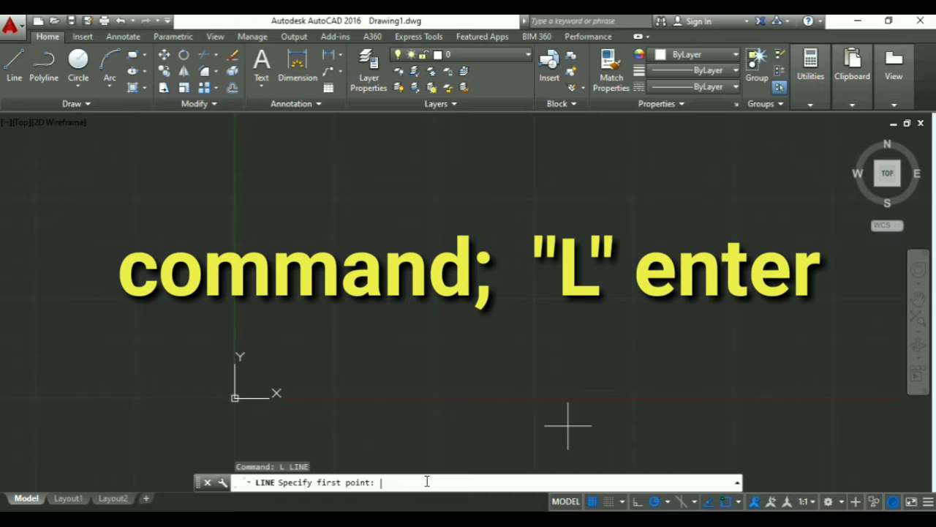
left_click(300, 366)
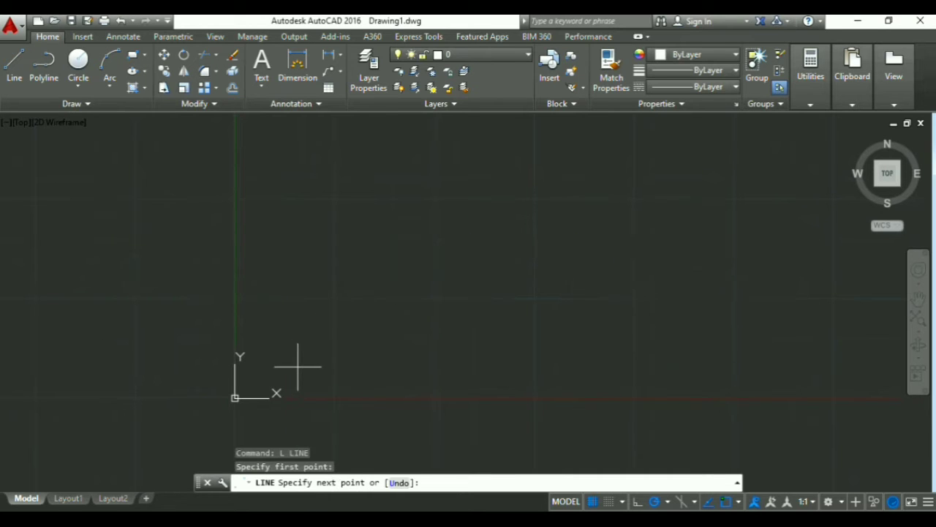
left_click(418, 367)
left_click(419, 266)
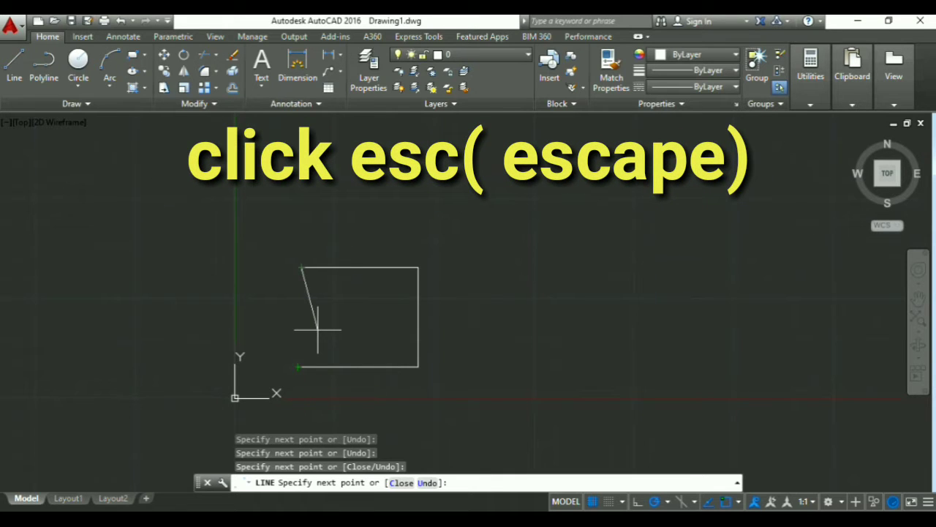
key("Return")
key("Escape")
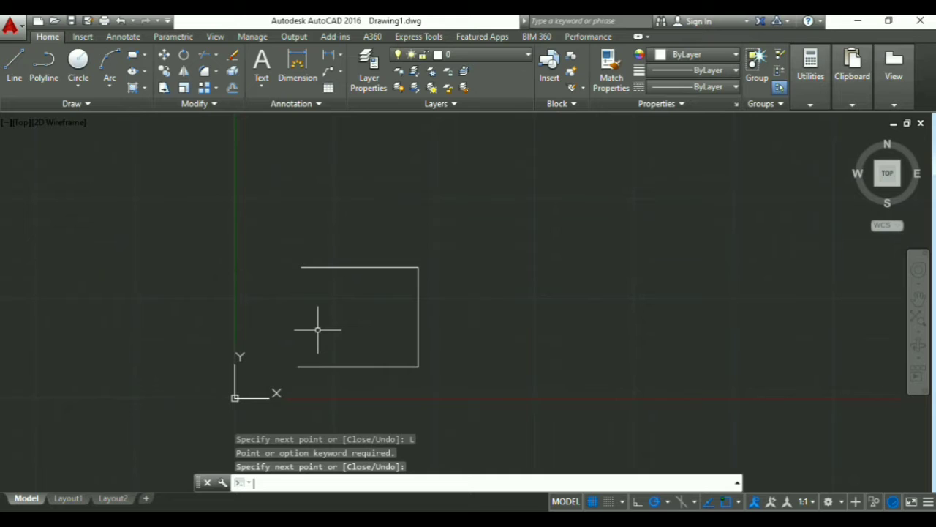
- Continue a new line from the last endpoint down to the bottom edge to close the rectangle's left side
type("L")
key("Return")
key("Return")
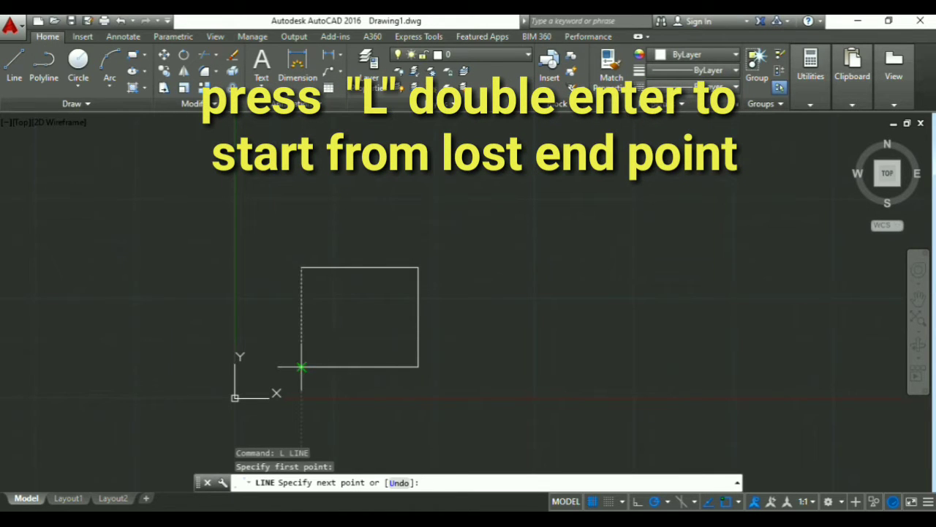
left_click(300, 366)
key("Escape")
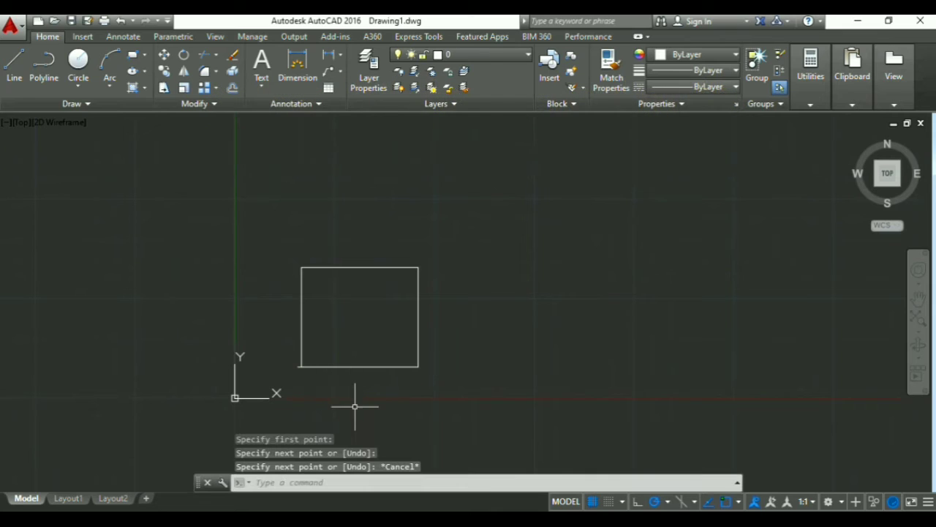
mouse_move(488, 362)
middle_mouse_down()
mouse_move(424, 382)
mouse_move(155, 422)
mouse_move(81, 417)
middle_mouse_up()
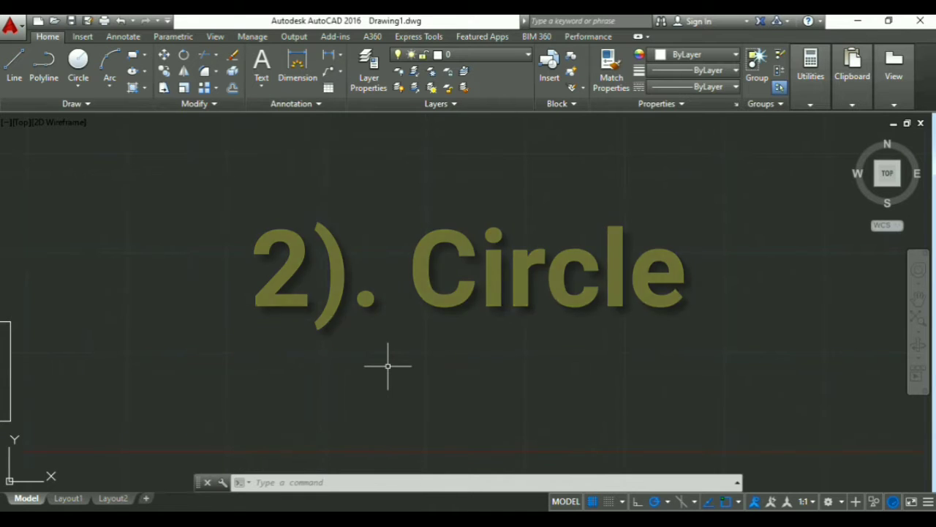
- Draw a circle by centre and radius in the empty space right of the small rectangle, with radius 10
type("c")
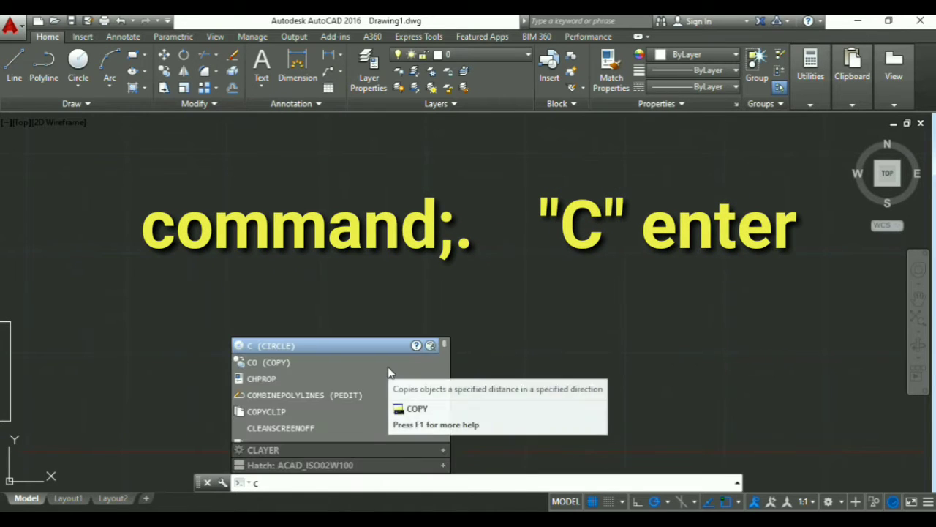
key("Return")
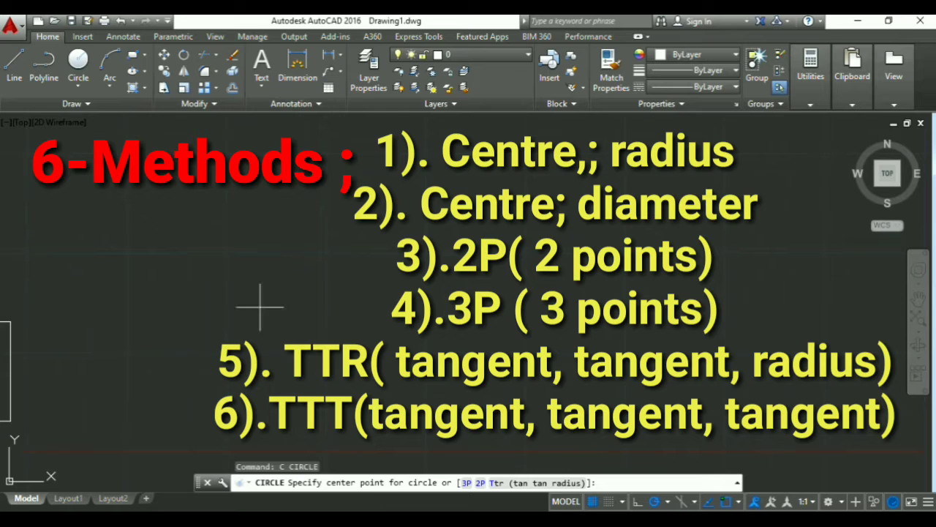
left_click(365, 246)
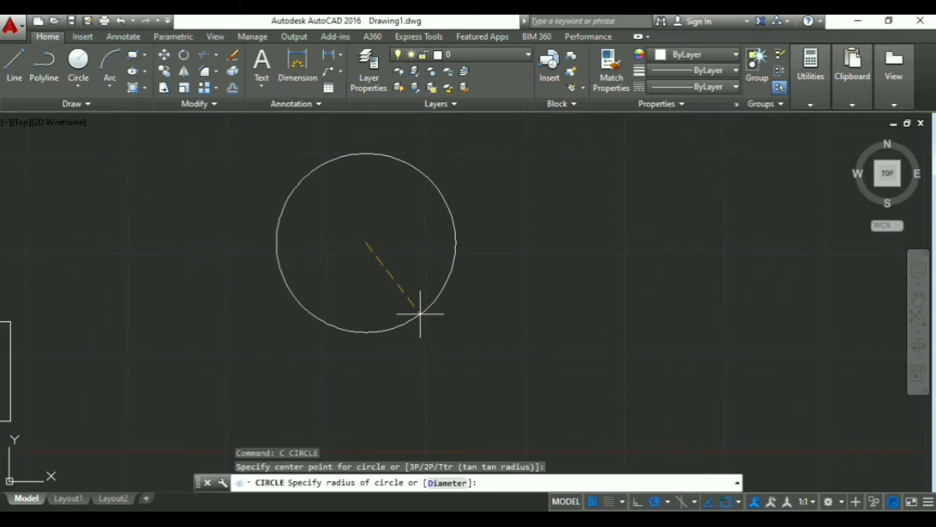
key("Return")
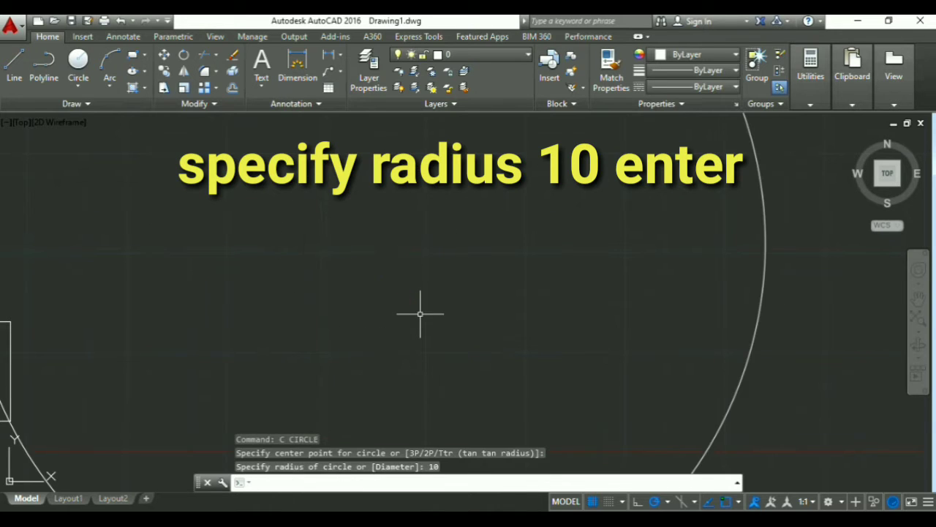
- Draw a second circle by centre and diameter, right of the first circle, using the Diameter option with a value of 20
scroll(420, 314, "down", 3)
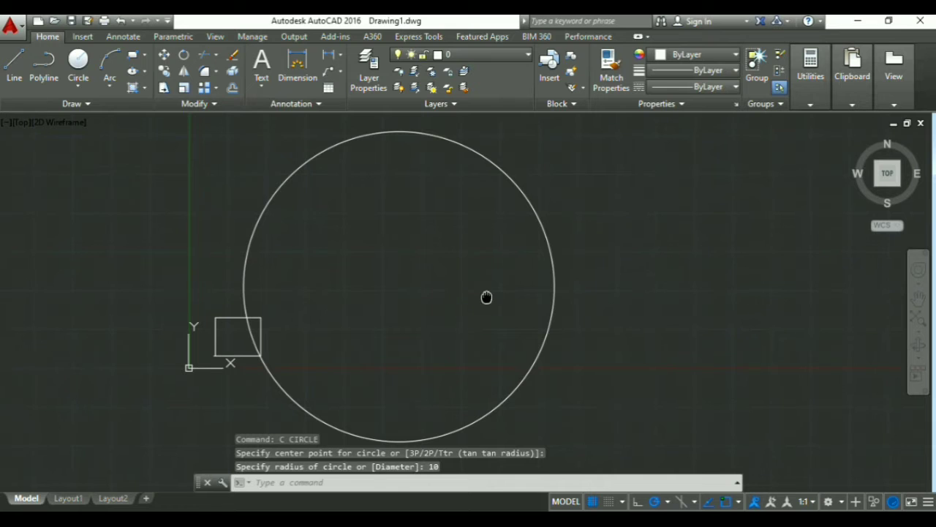
middle_click_drag(487, 295, 419, 309)
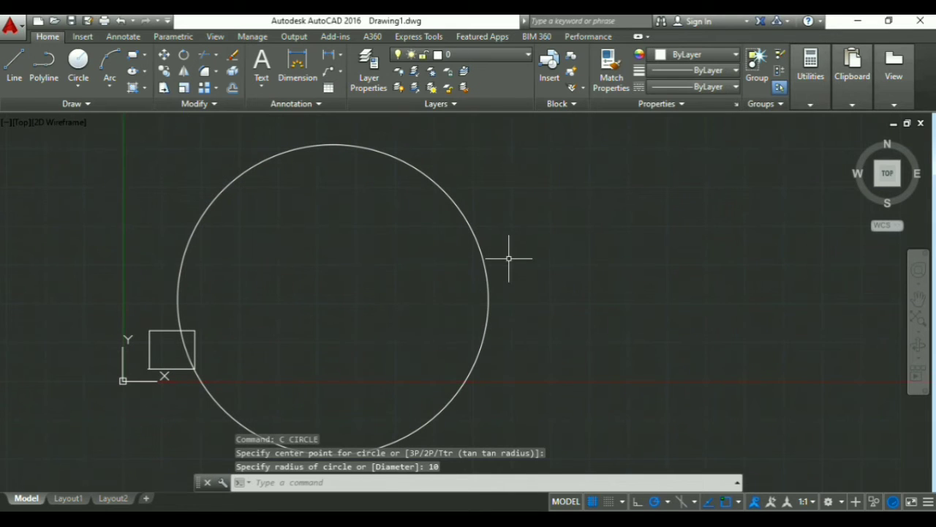
middle_click_drag(588, 251, 302, 314)
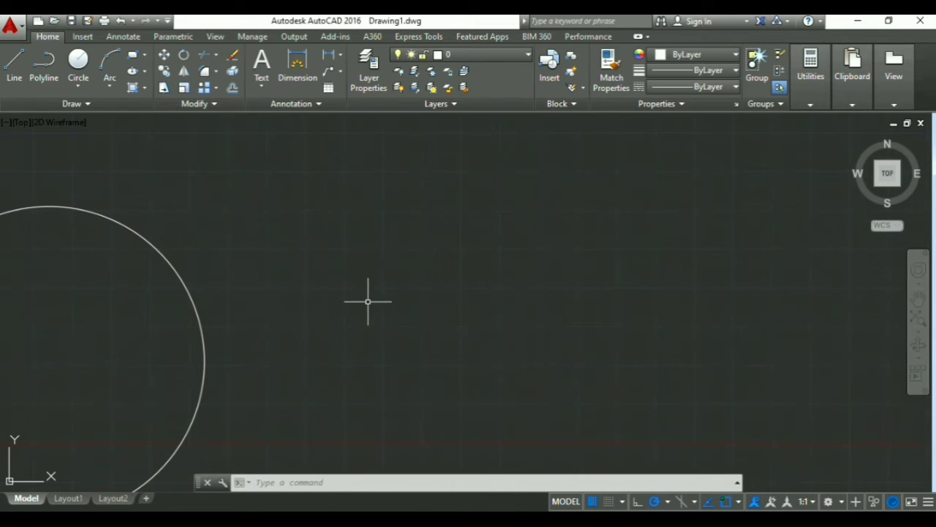
type("c")
key("Return")
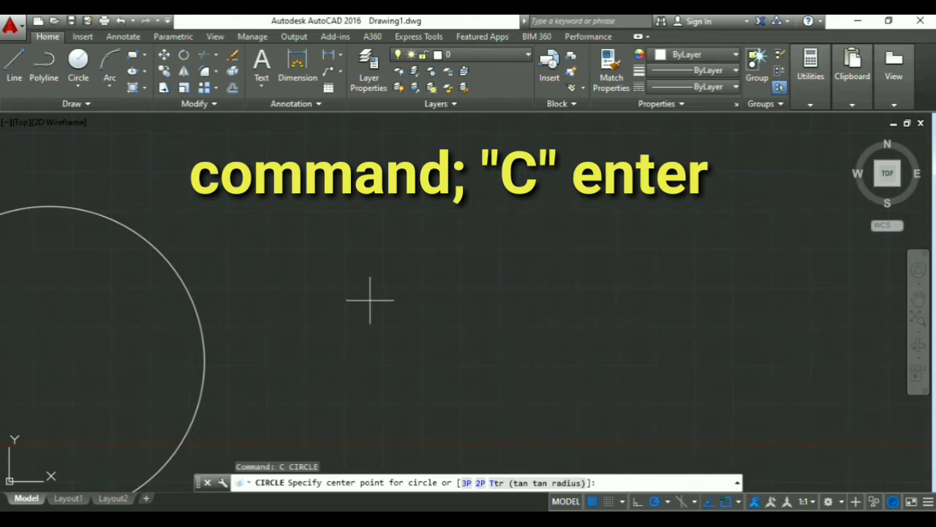
left_click(409, 286)
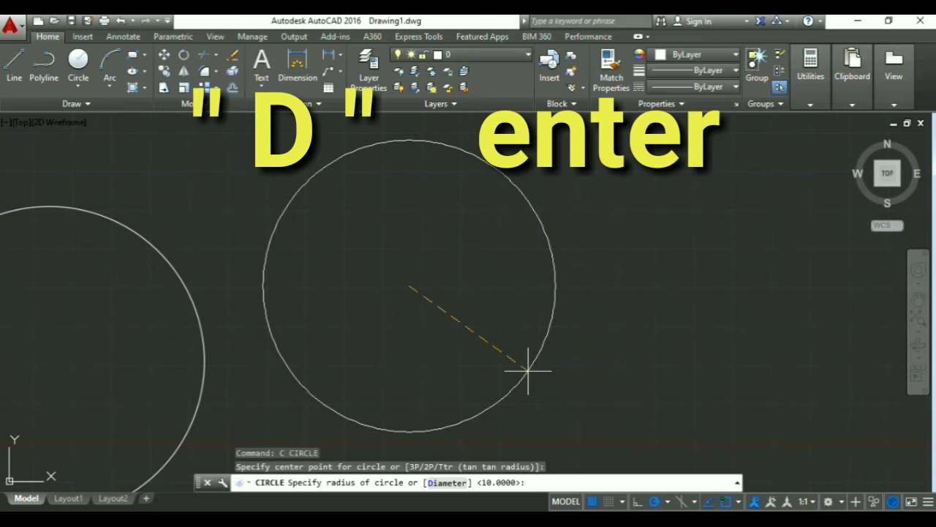
type("D")
key("Return")
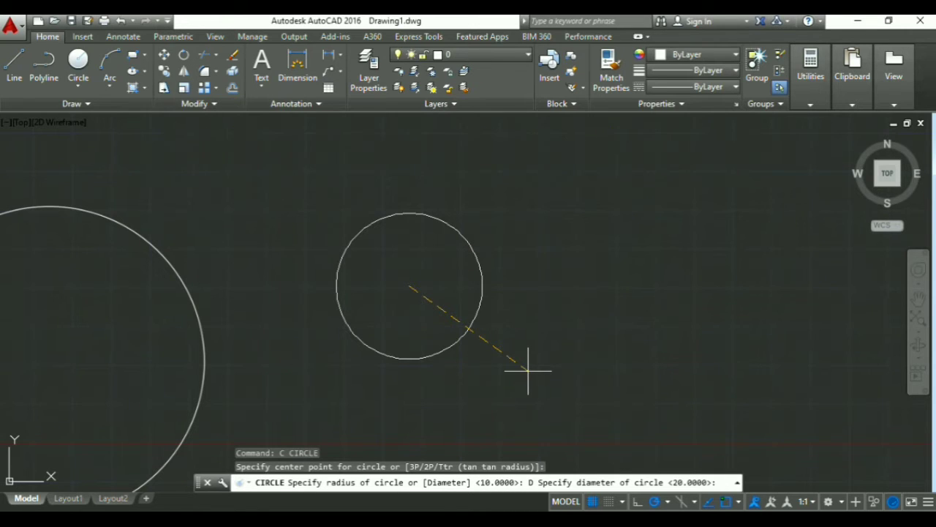
type("20")
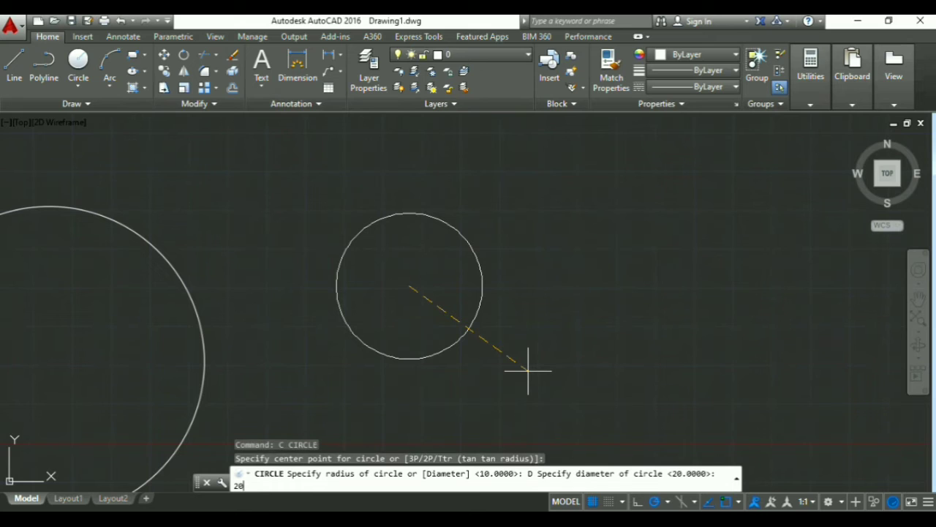
key("Return")
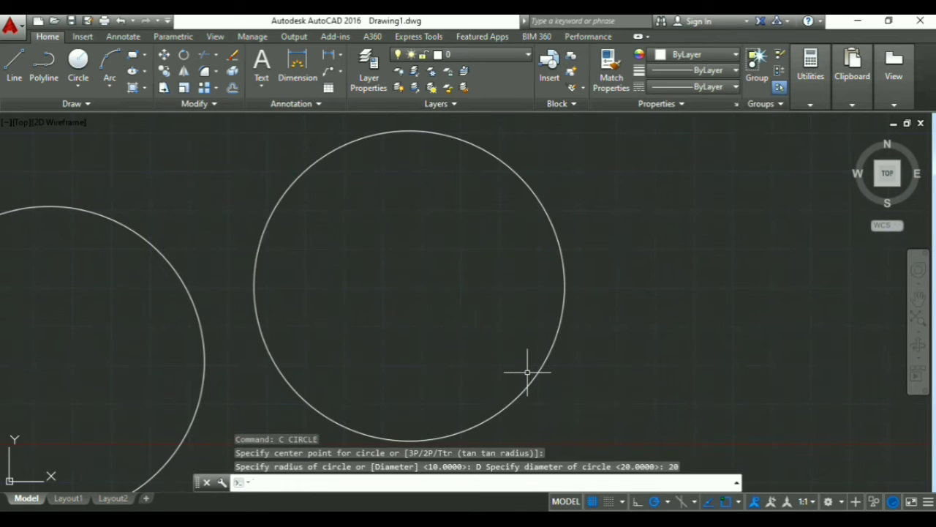
- Draw a third circle right of the second with the 2P option, placing its two diameter endpoints freehand on a roughly horizontal line
scroll(528, 370, "down", 4)
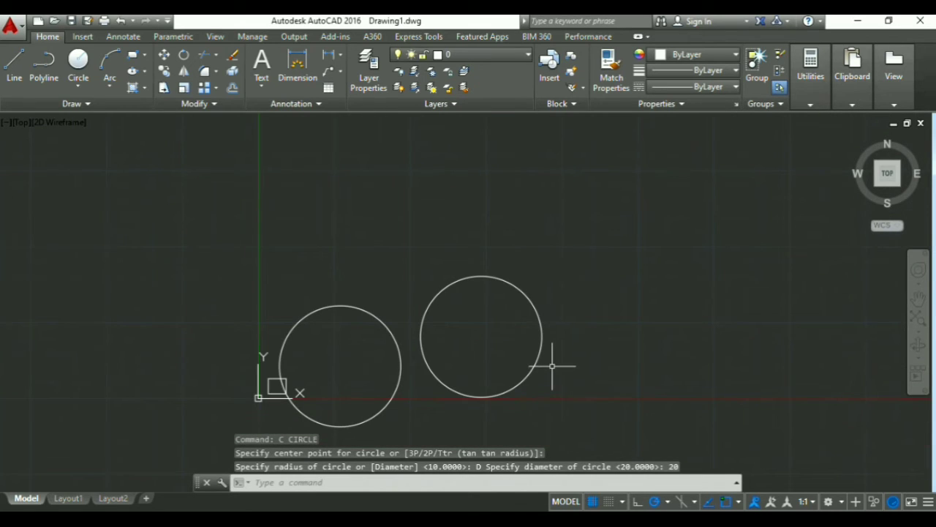
type("c")
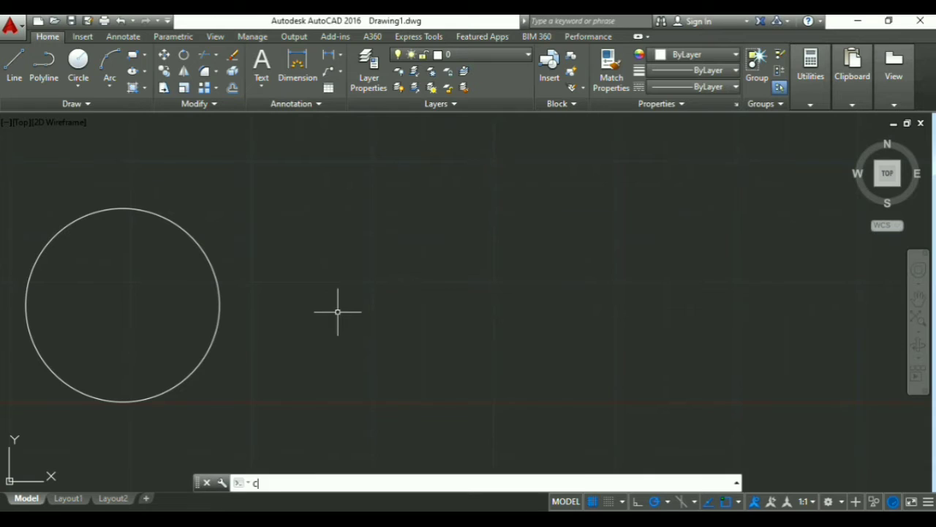
key("Return")
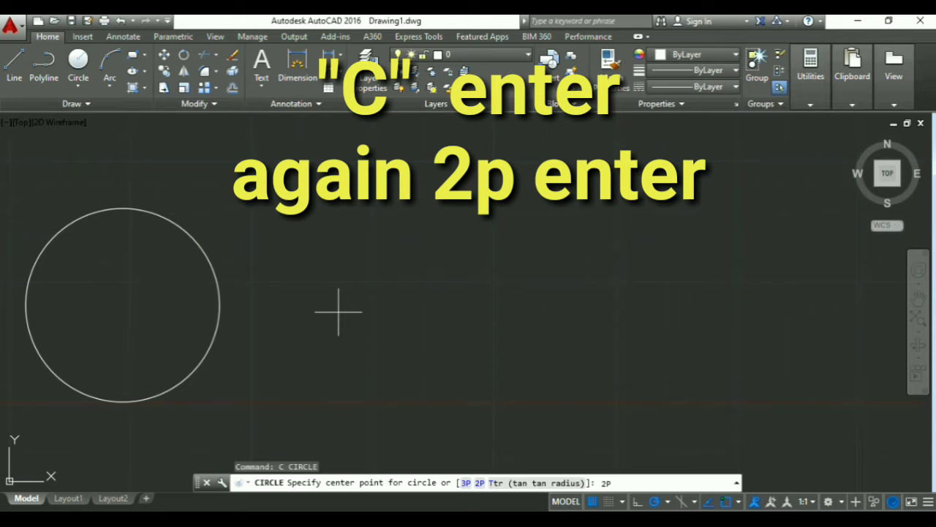
key("Return")
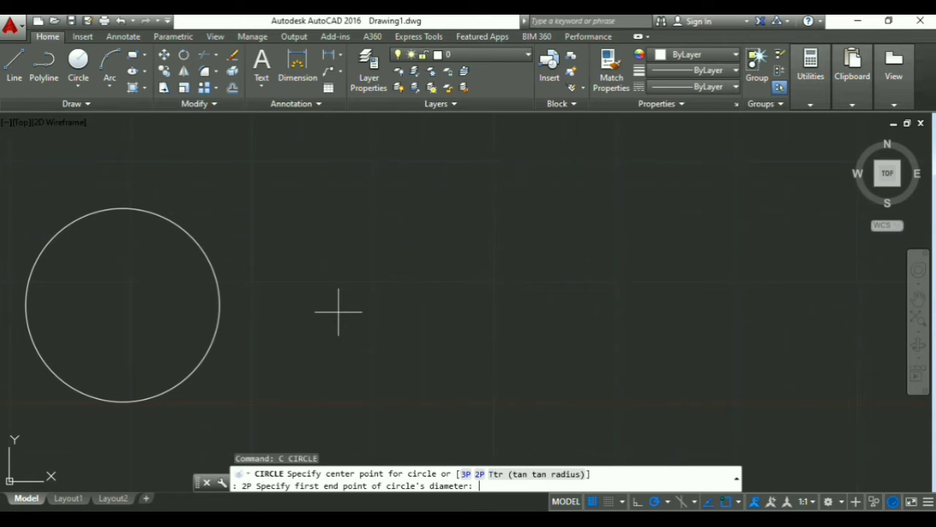
scroll(338, 311, "down", 2)
left_click(362, 304)
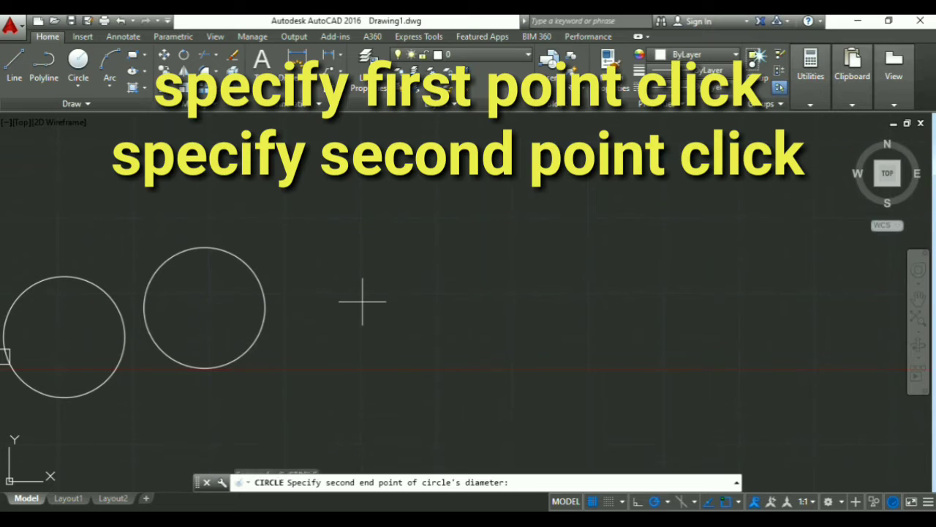
left_click(517, 303)
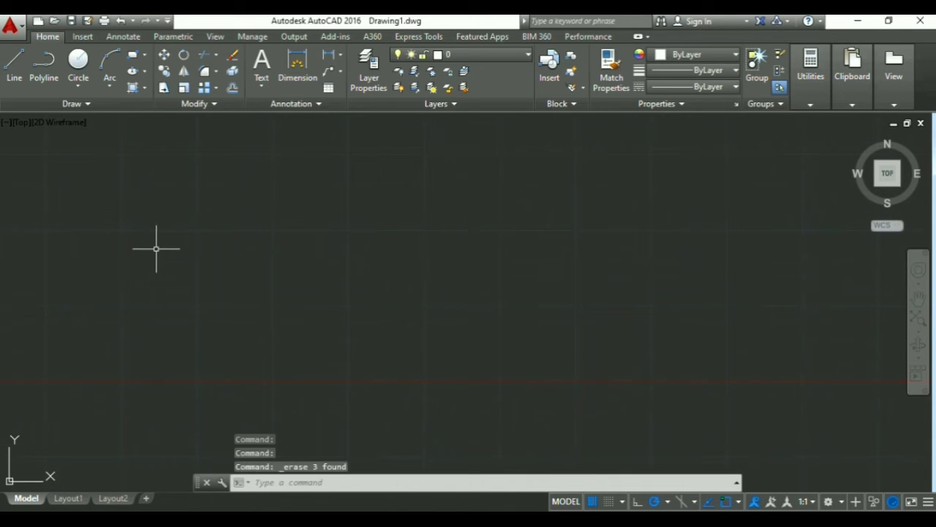
- Draw a circle with a radius of about 23.7 through three freely picked points using the 3P option
type("c")
key("Return")
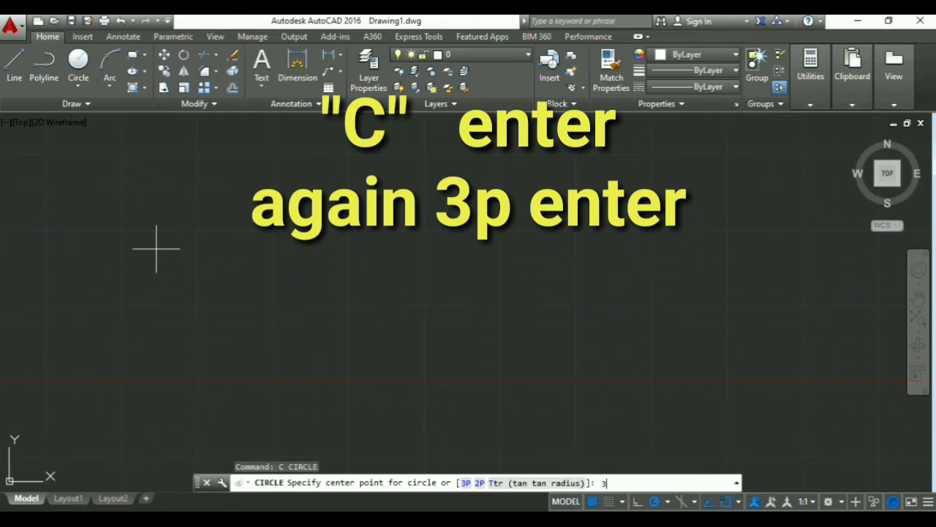
key("Return")
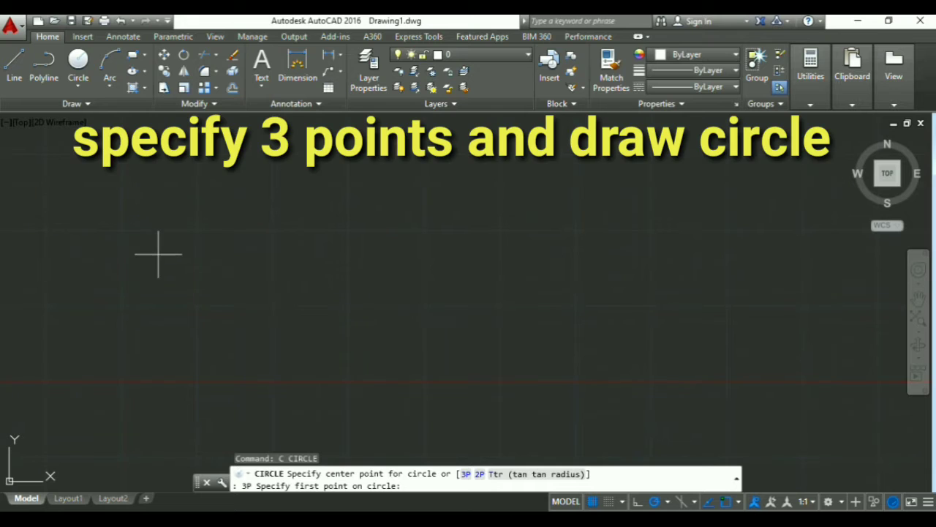
left_click(219, 276)
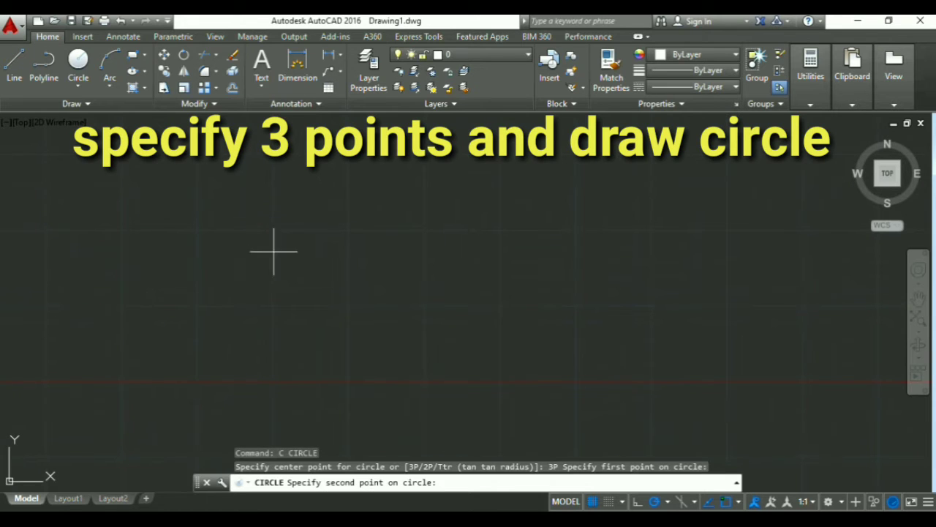
left_click(348, 212)
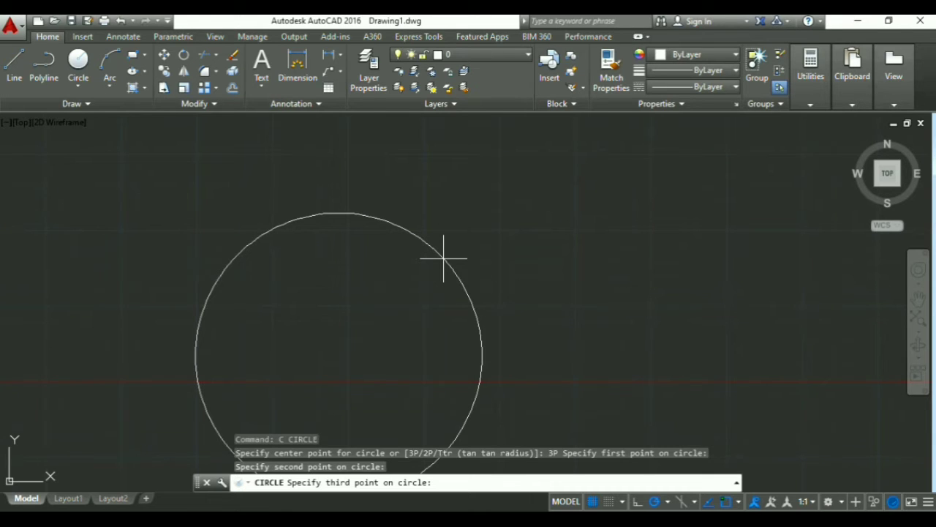
left_click(444, 258)
scroll(445, 259, "down", 2)
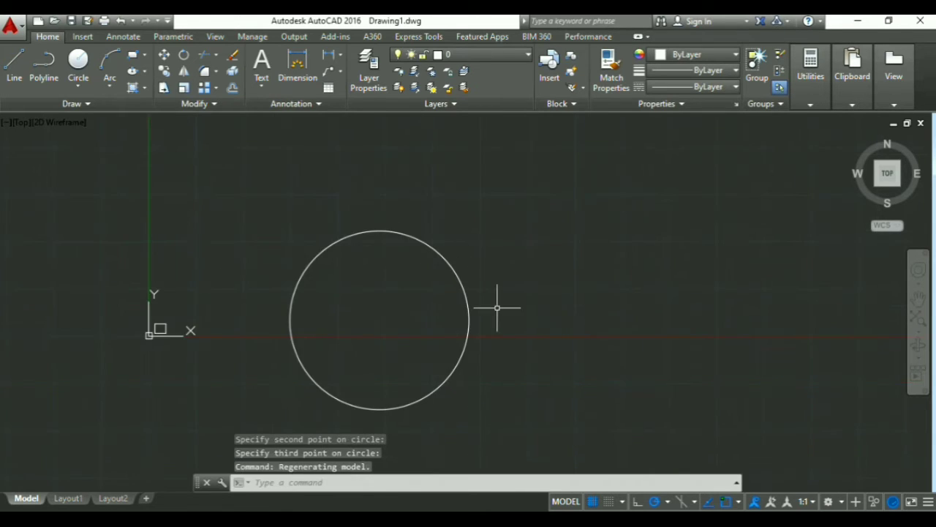
middle_click_drag(498, 310, 215, 315)
type("c")
key("Return")
type("t")
key("Return")
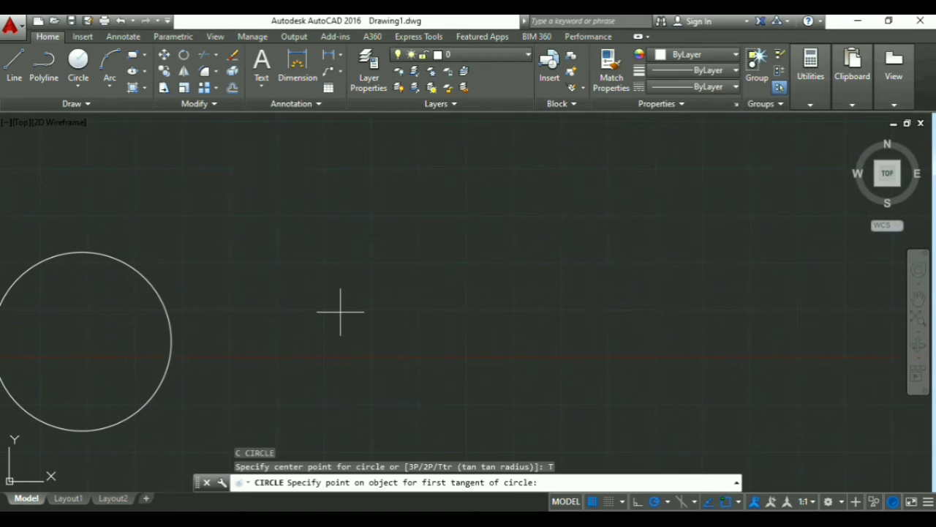
left_click(340, 312)
left_click(445, 290)
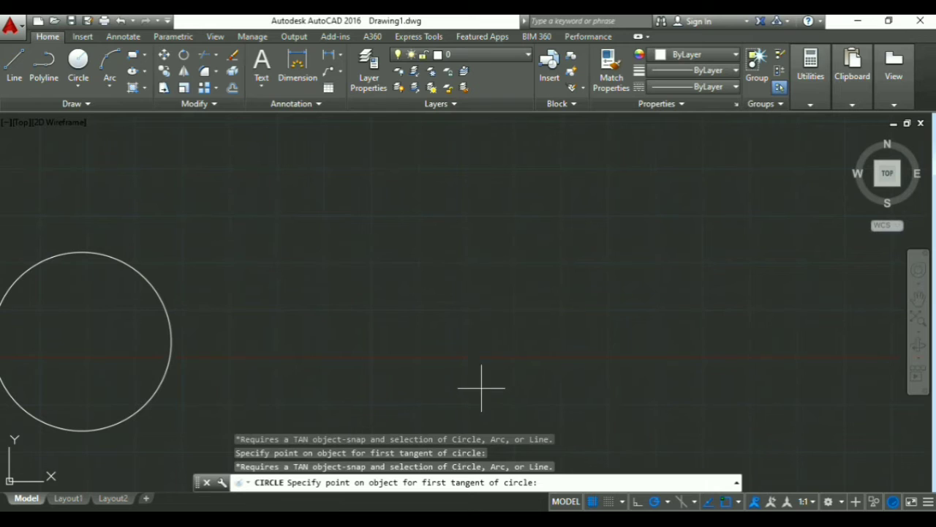
key("Escape")
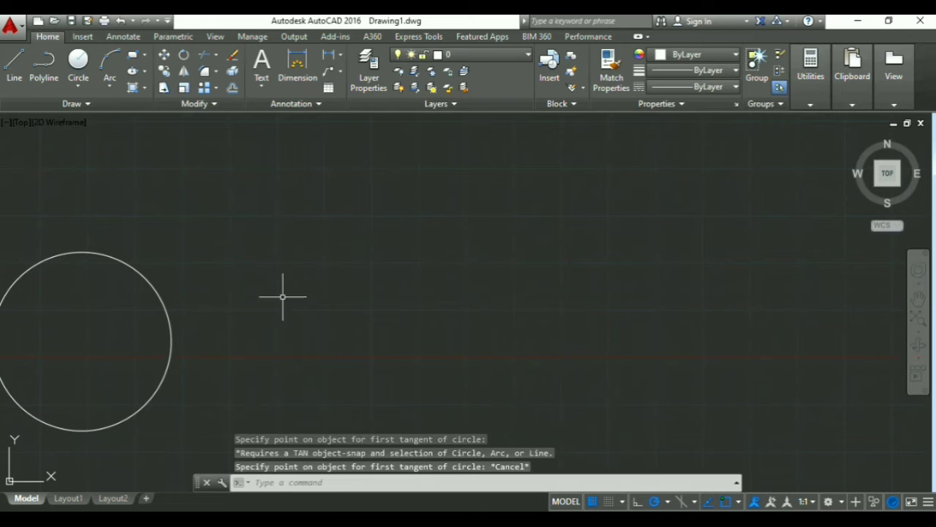
- Draw a closed freehand triangle from three connected lines in the empty space right of the circle, and end the command
left_click(13, 64)
left_click(366, 334)
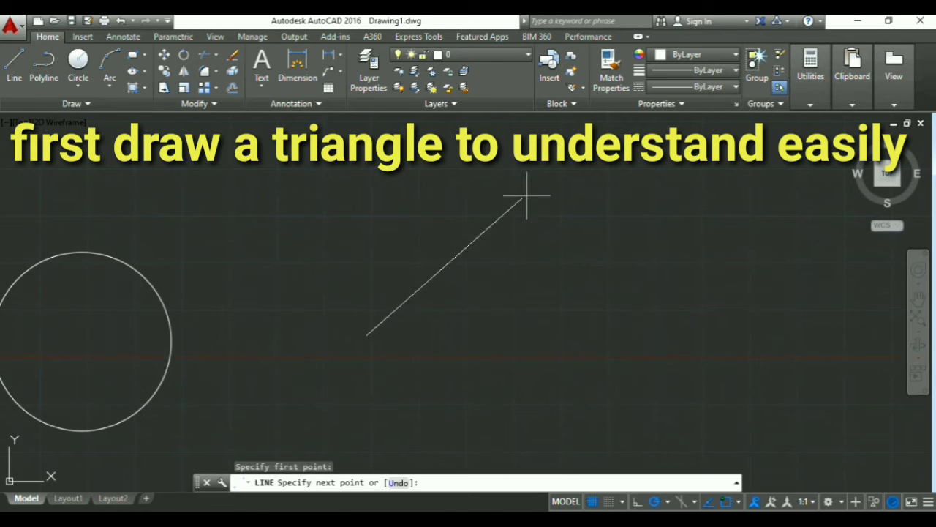
left_click(481, 168)
left_click(612, 324)
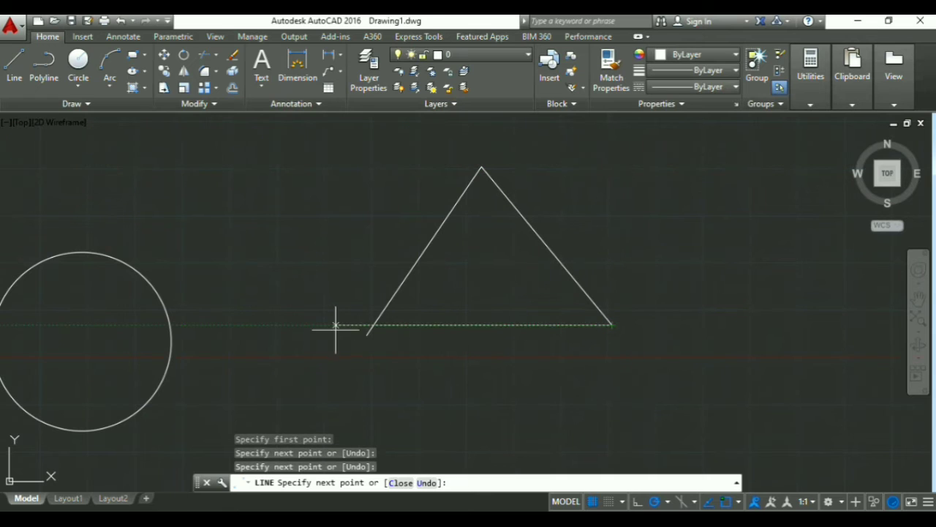
left_click(365, 334)
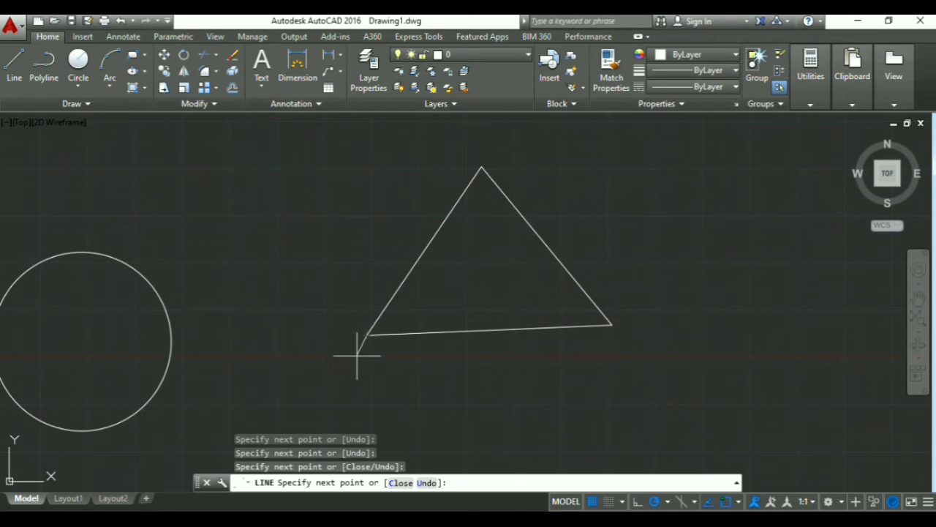
key("Escape")
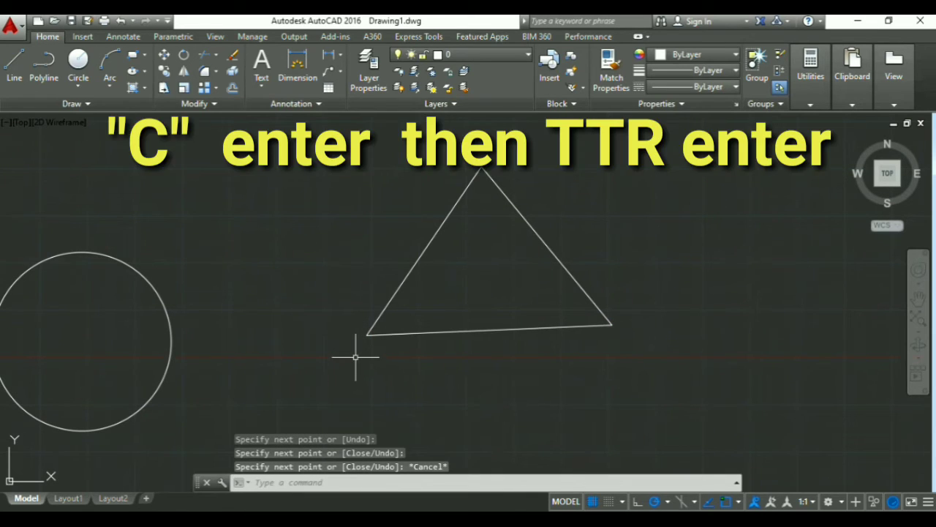
- Draw a Ttr circle tangent to the triangle's left and right sides, defining its radius by points on the bottom and right sides
type("c")
key("Return")
key("Return")
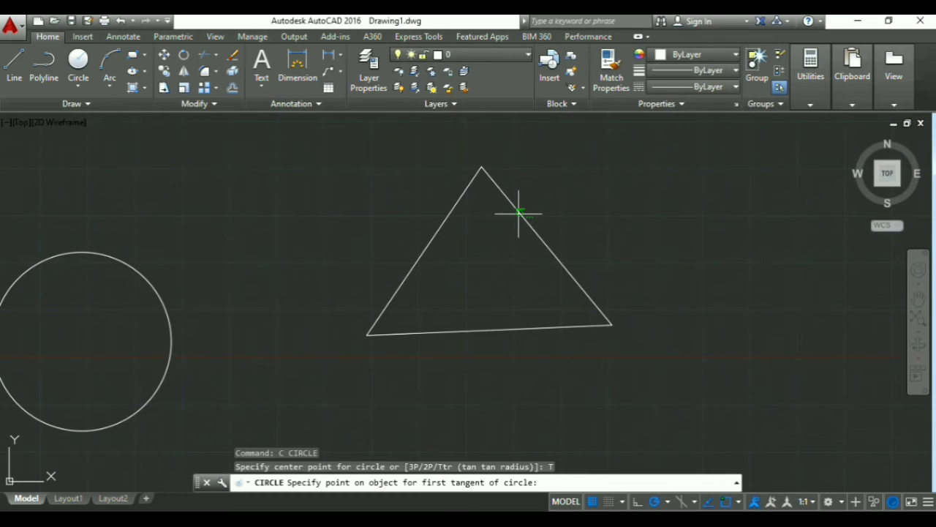
left_click(437, 228)
left_click(536, 244)
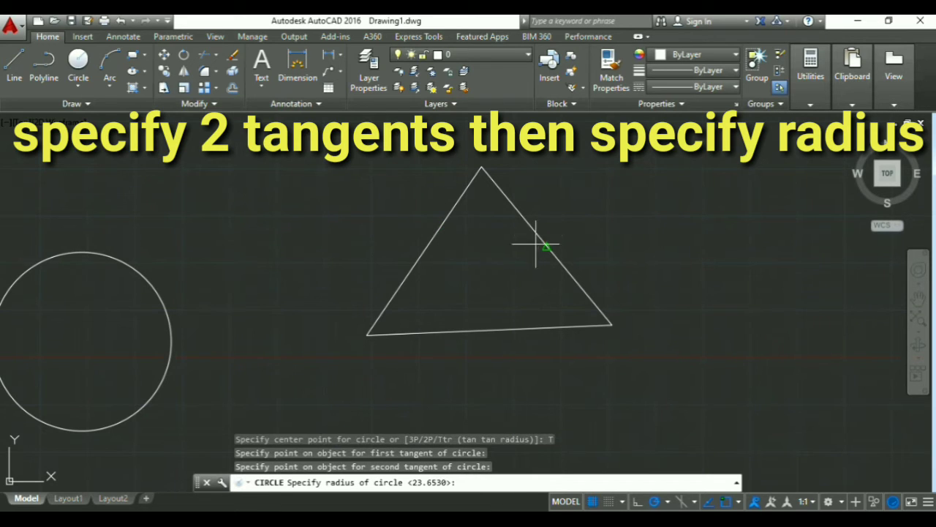
left_click(488, 329)
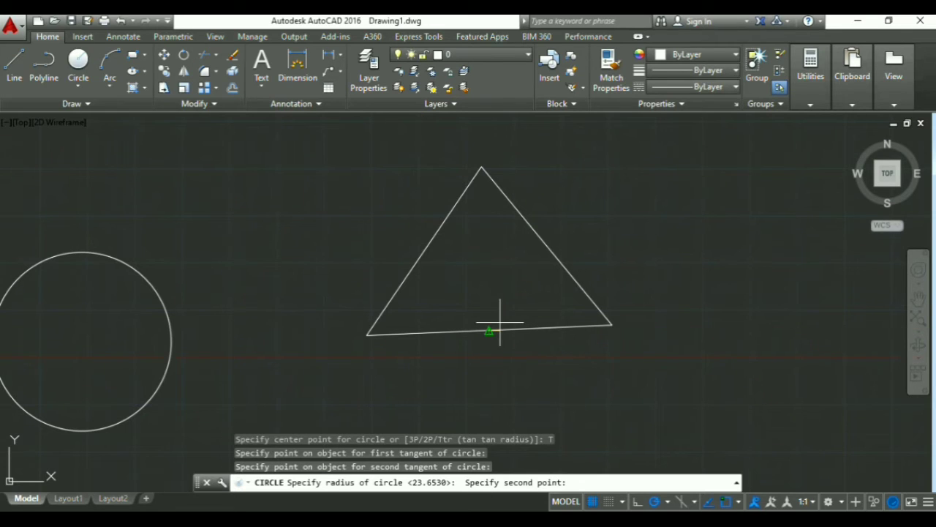
left_click(545, 250)
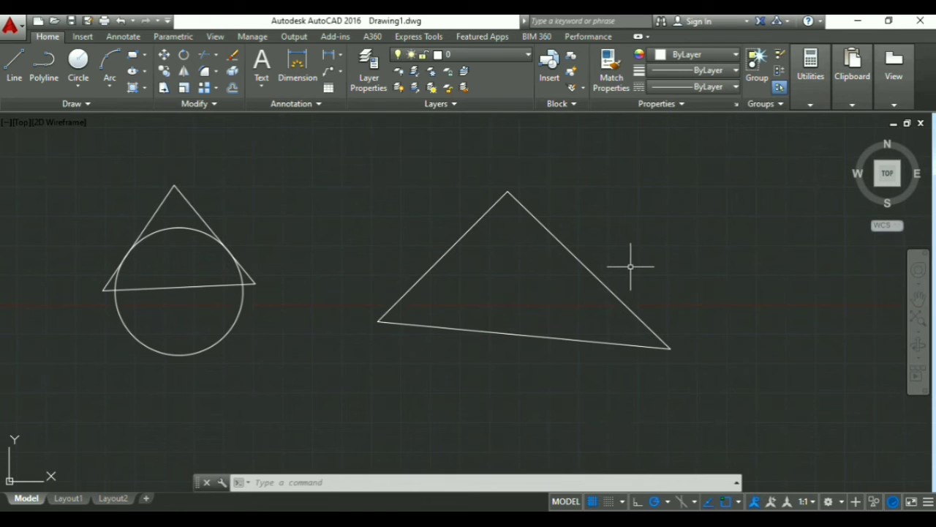
- Draw a Tan, Tan, Tan circle touching all three sides of the large triangle
type("c")
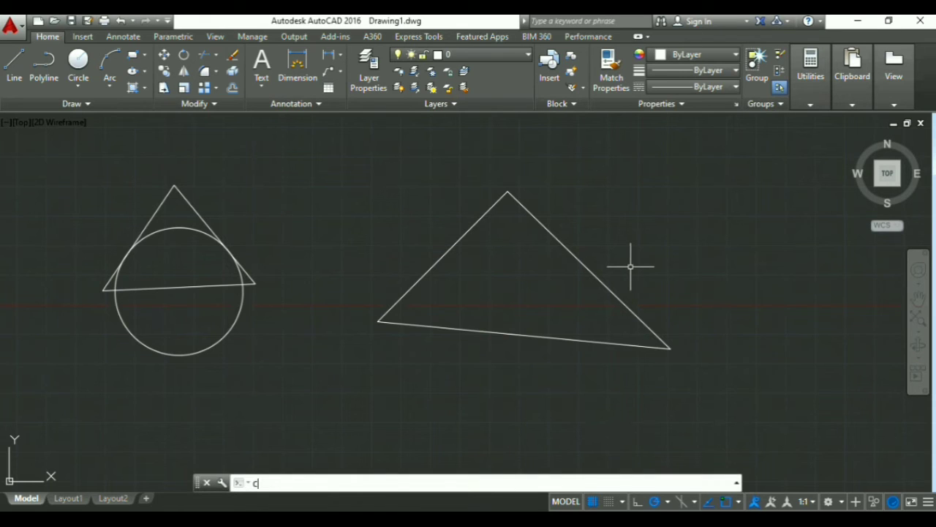
key("Return")
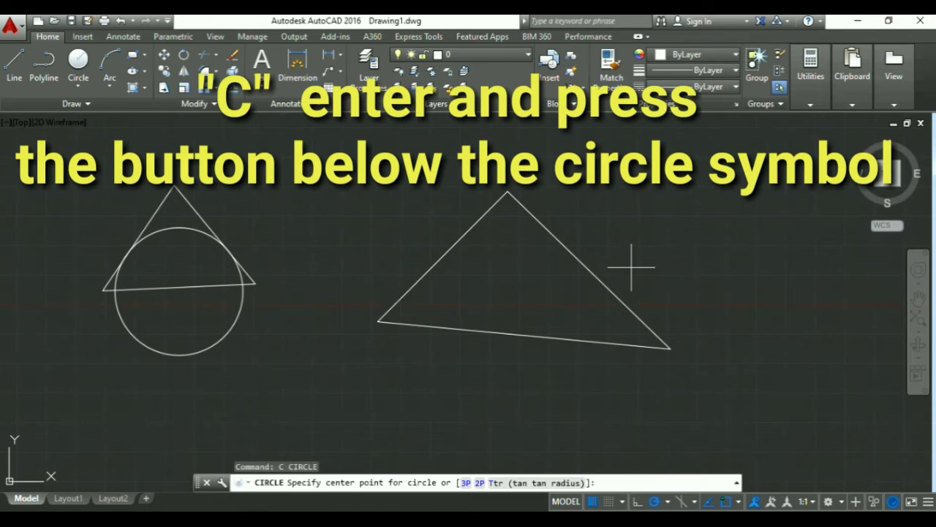
left_click(82, 87)
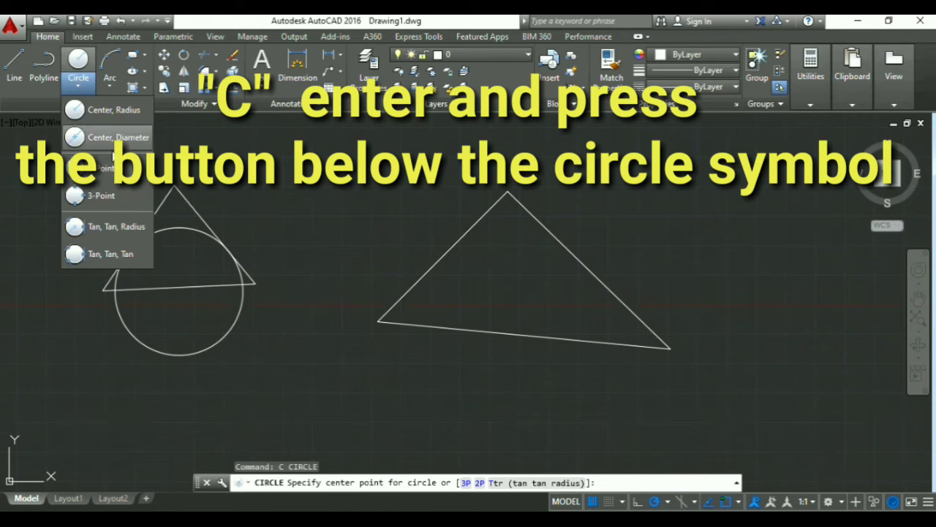
left_click(130, 258)
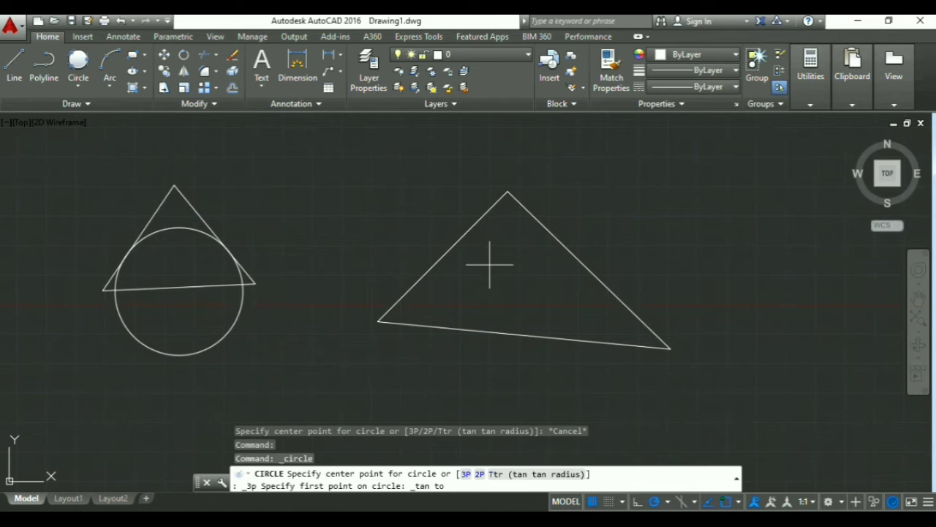
left_click(446, 246)
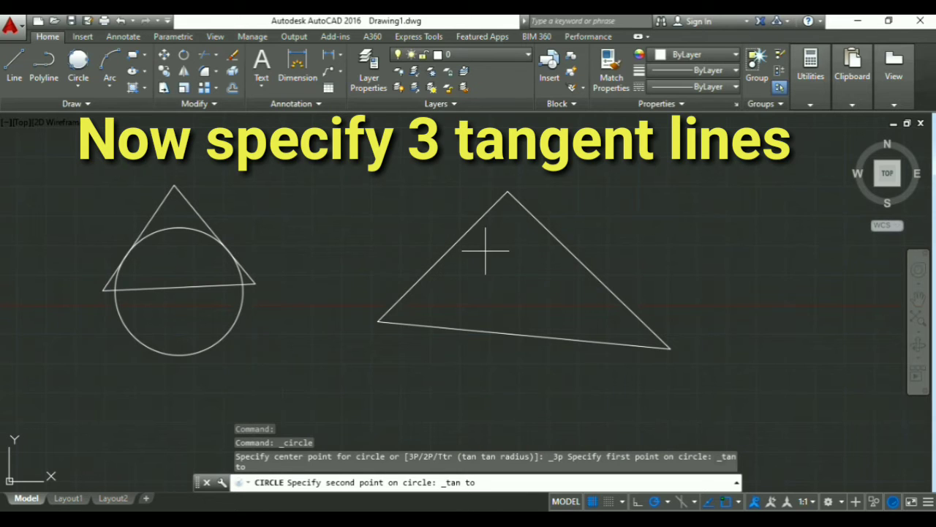
left_click(581, 255)
left_click(514, 330)
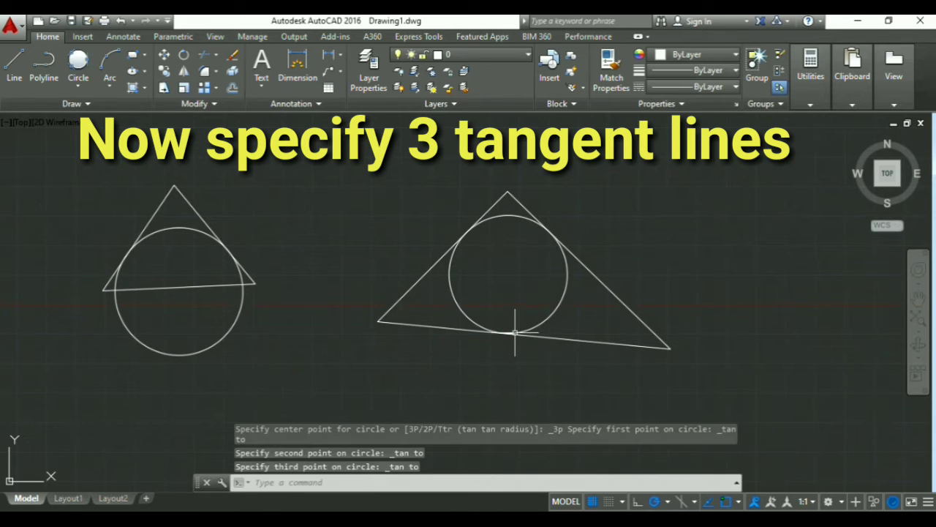
key("Escape")
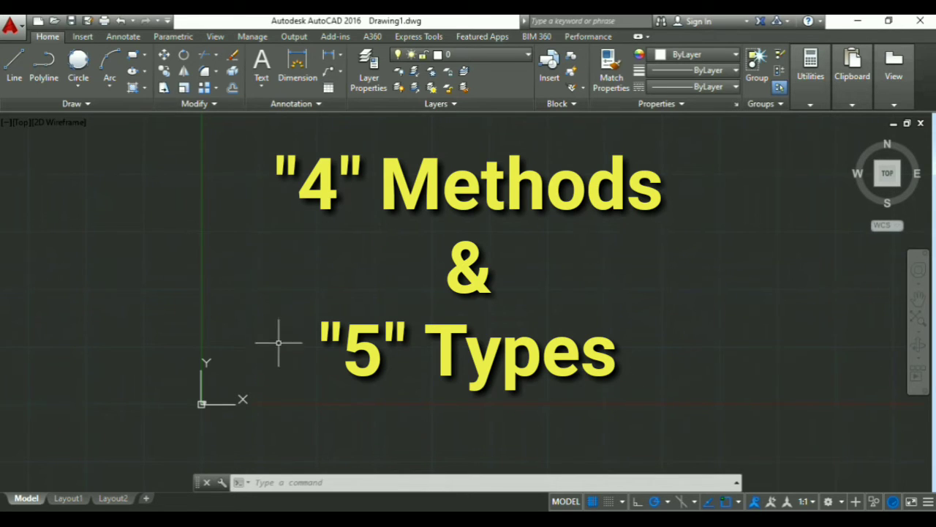
type("REC")
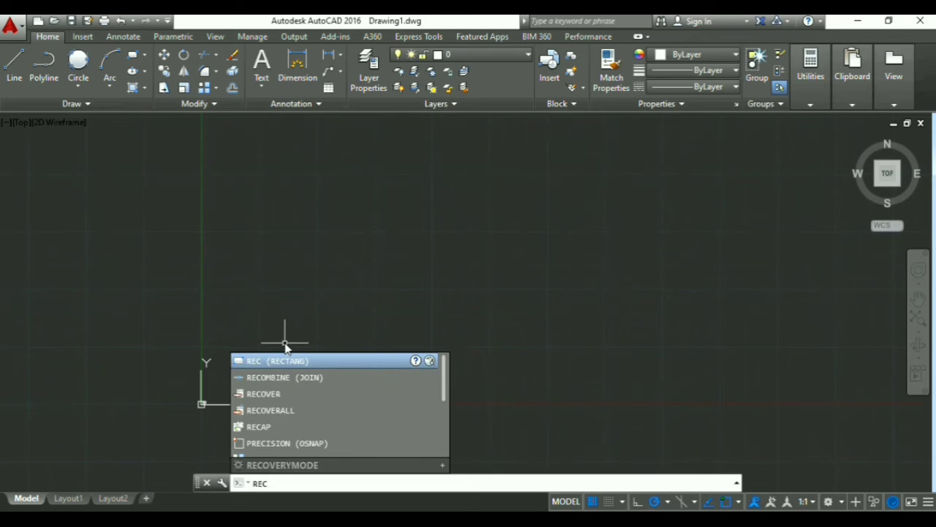
key("Return")
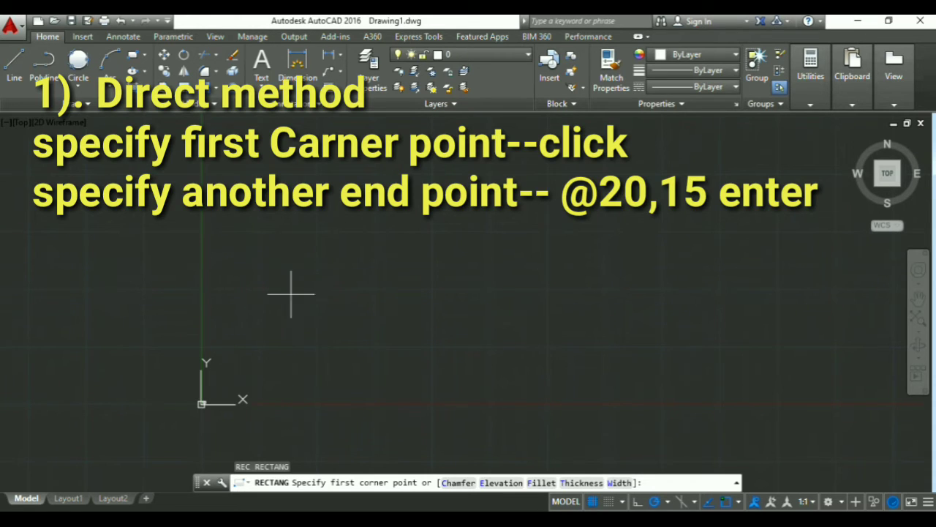
left_click(296, 336)
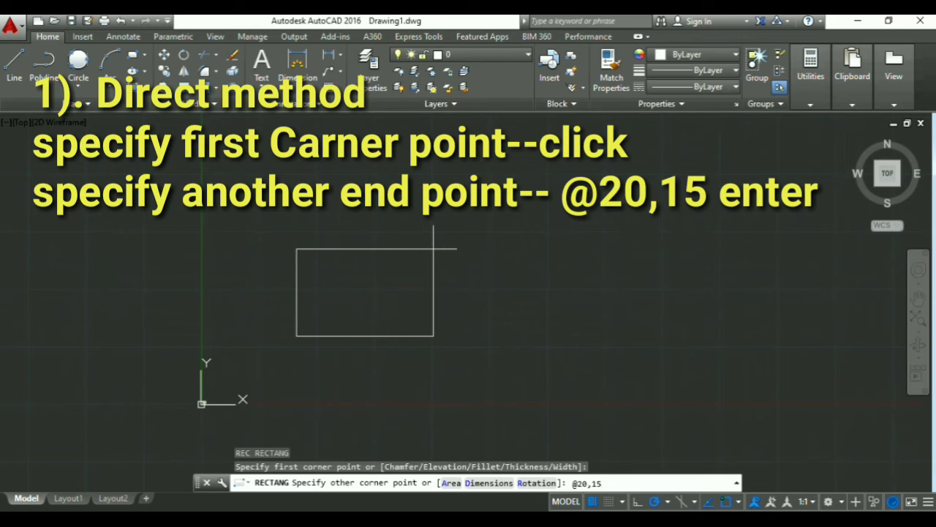
key("Return")
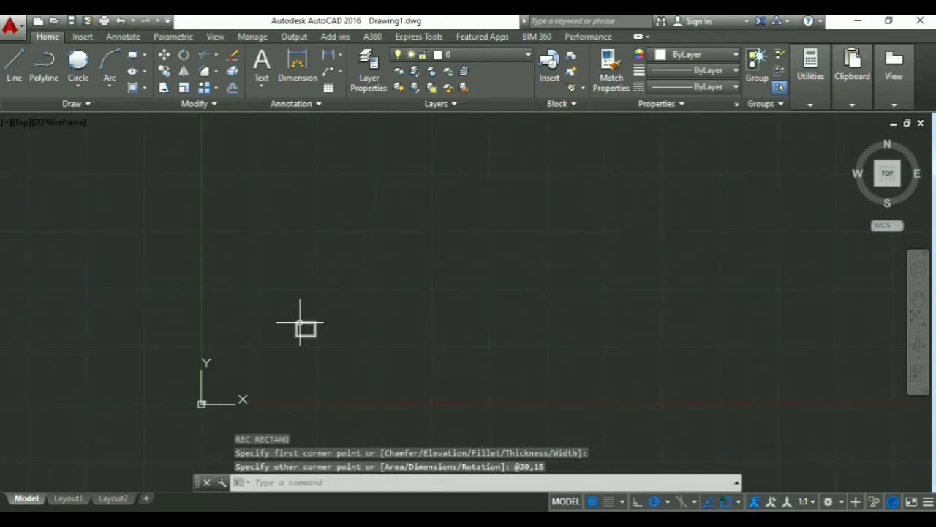
- Draw a second rectangle from a freely picked corner right of the small one, entering 1200 for the other corner point
scroll(305, 329, "up", 3)
middle_click_drag(418, 362, 257, 378)
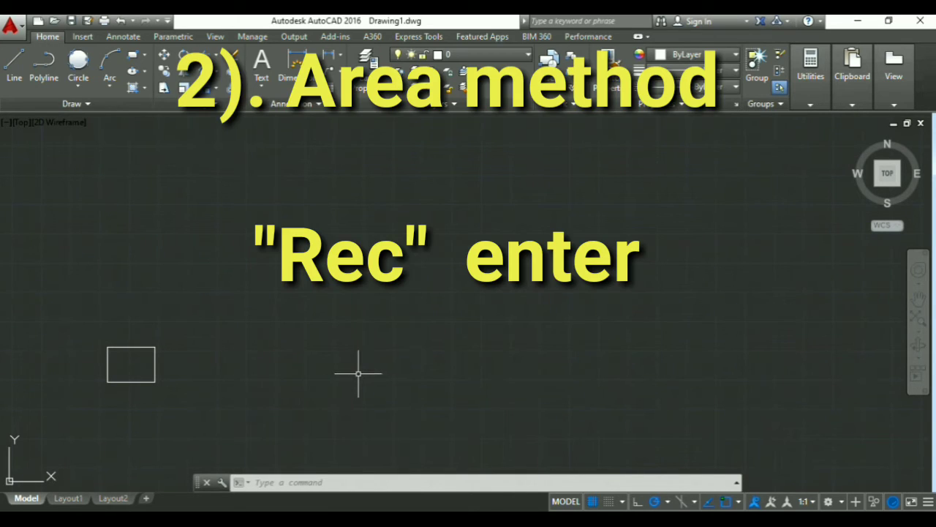
type("REC")
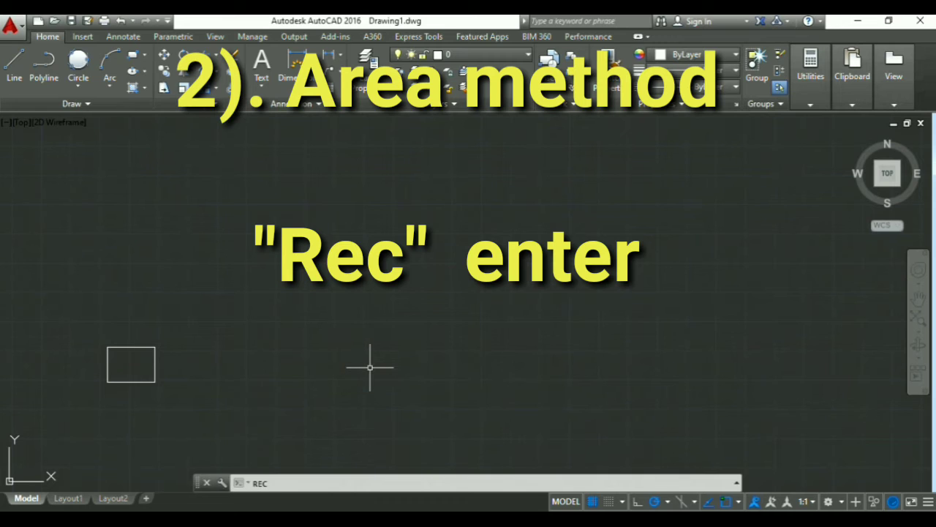
key("Return")
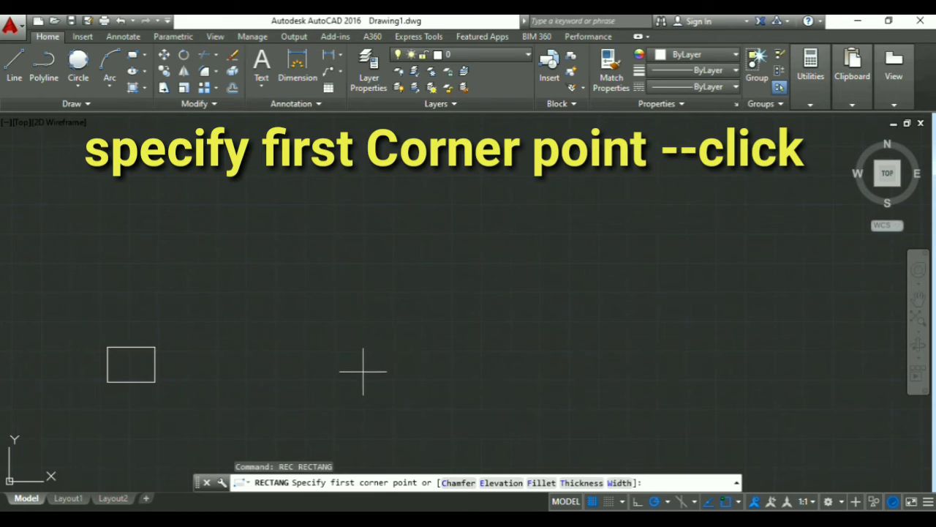
left_click(351, 374)
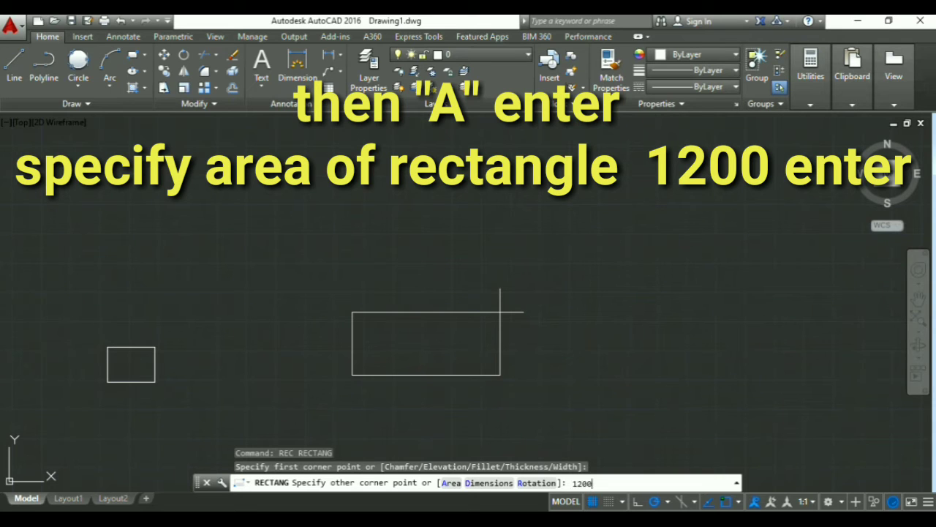
key("Return")
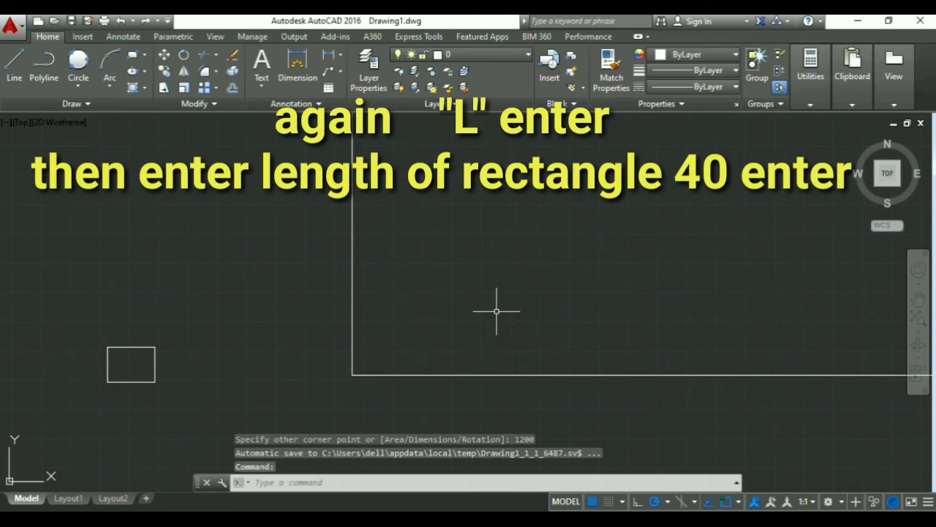
scroll(496, 310, "down", 3)
middle_click_drag(671, 294, 345, 348)
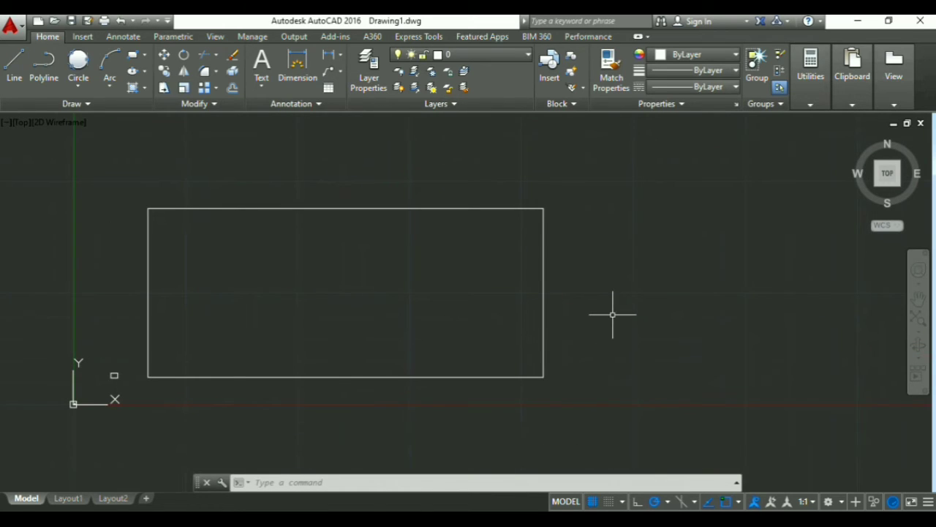
scroll(611, 315, "down", 2)
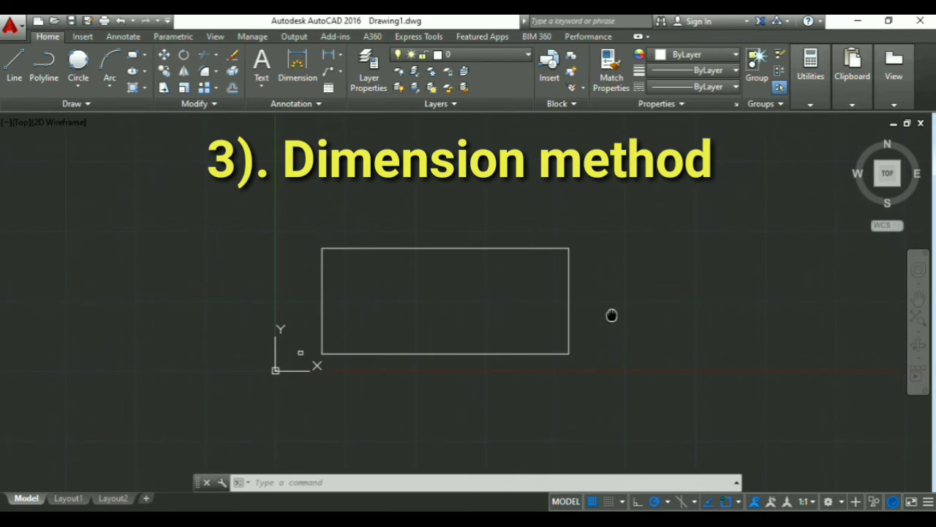
mouse_move(611, 315)
middle_mouse_down()
mouse_move(416, 348)
mouse_move(366, 372)
mouse_move(341, 348)
middle_mouse_up()
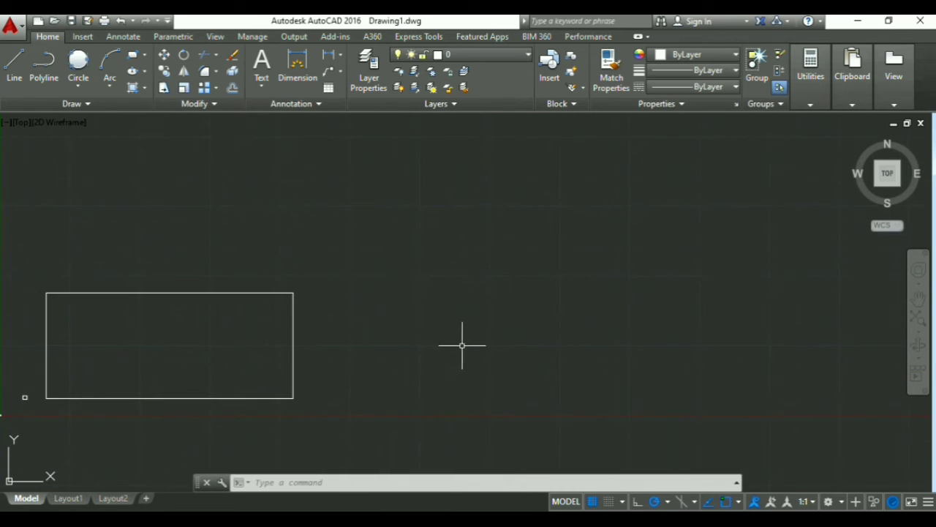
type("rec")
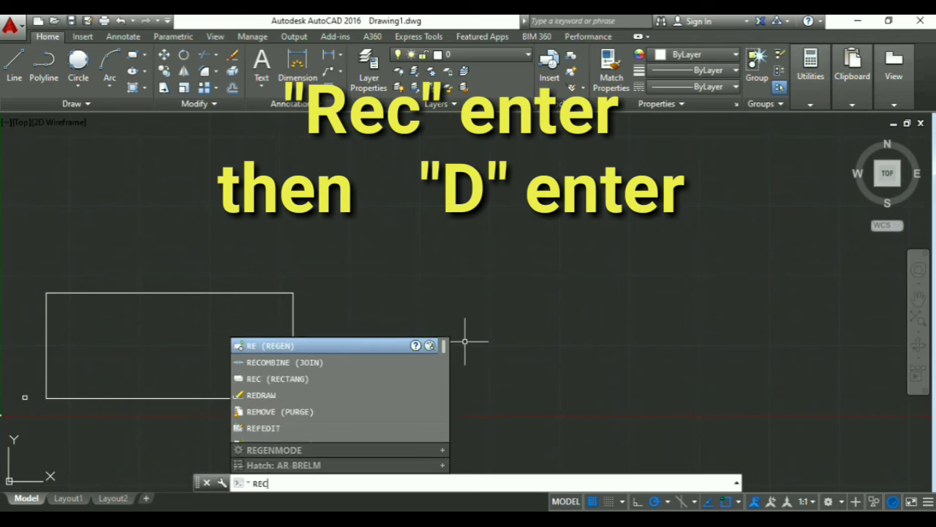
key("Return")
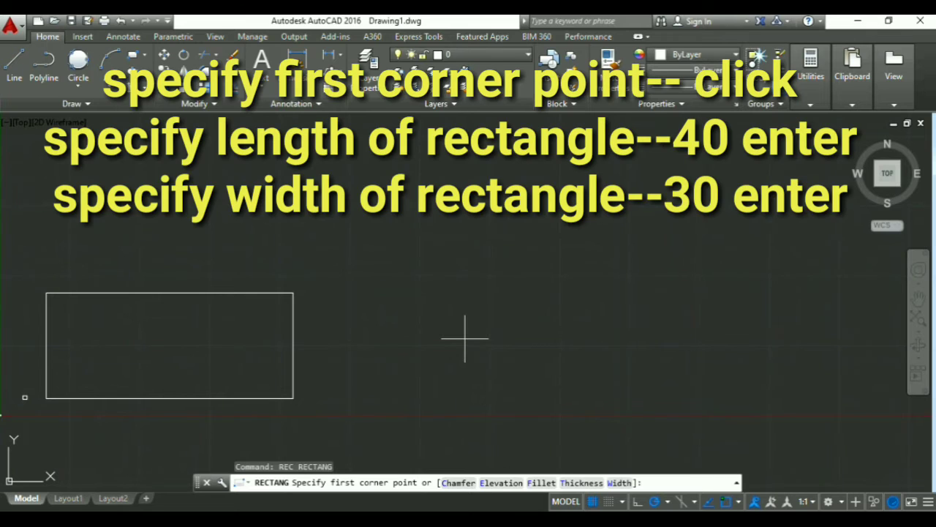
left_click(464, 353)
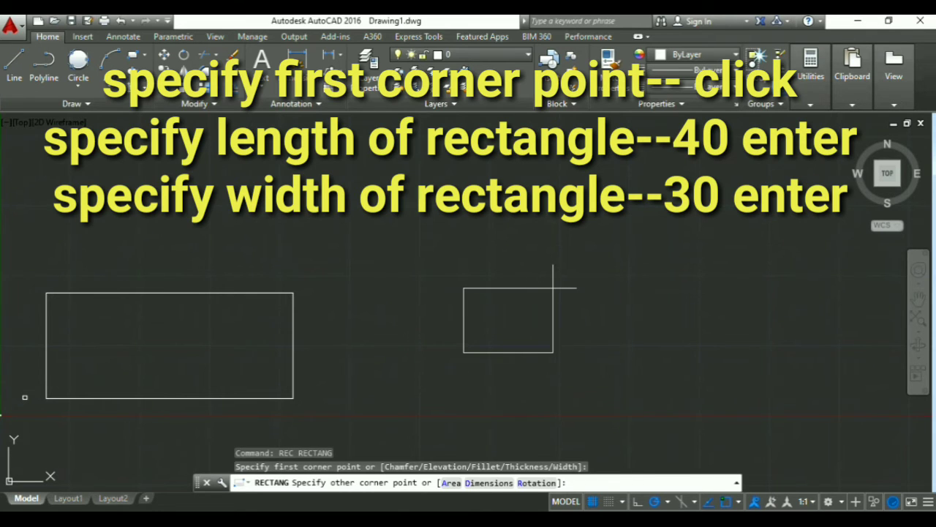
key("Return")
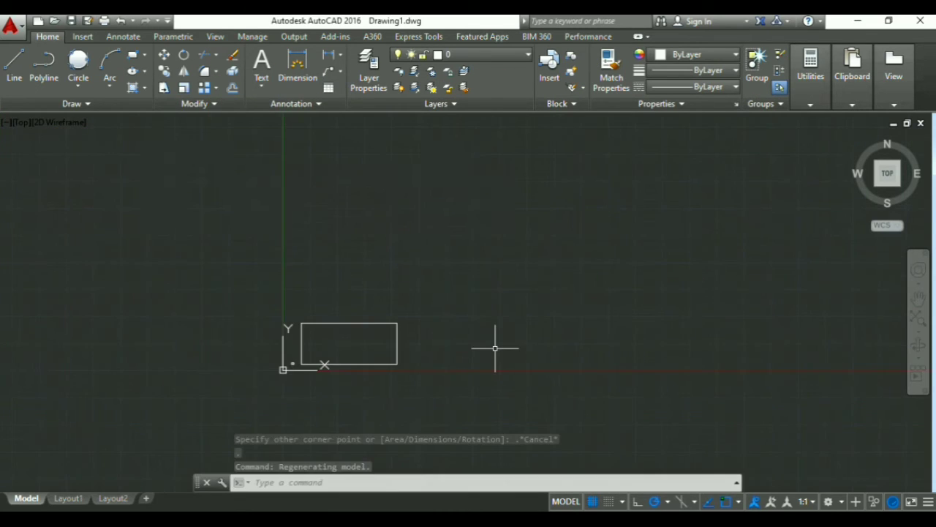
- Draw a rectangle in the empty space right of the existing ones, rotated by 30 degrees and sized with the Dimensions option
type("R")
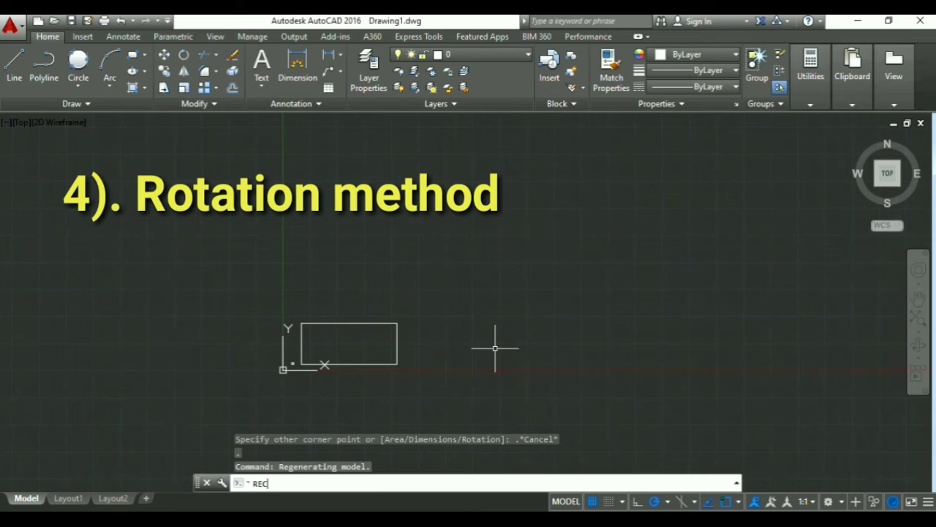
type("EC")
key("Return")
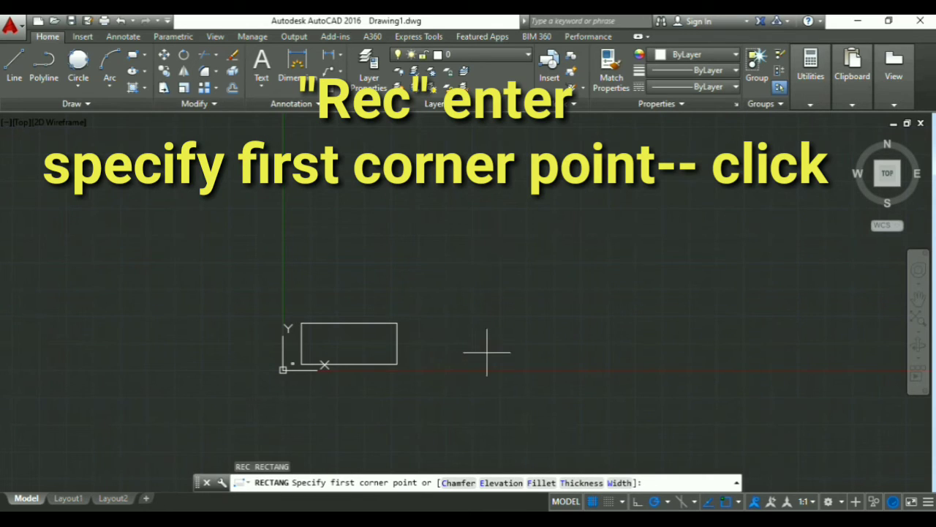
left_click(489, 350)
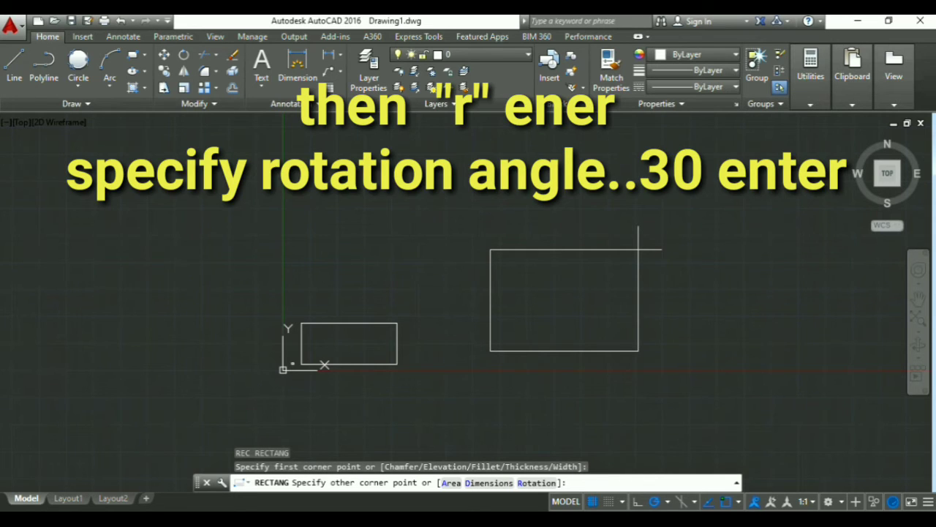
type("R")
key("Return")
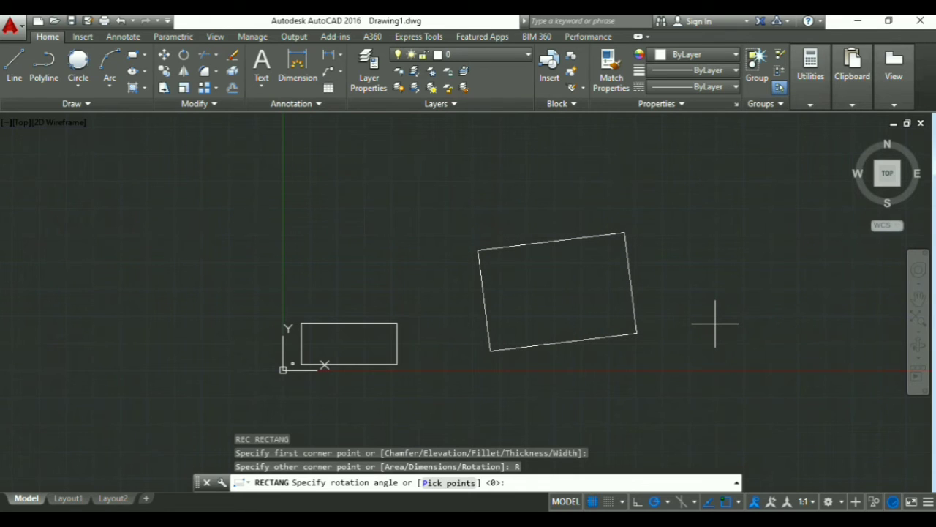
key("Return")
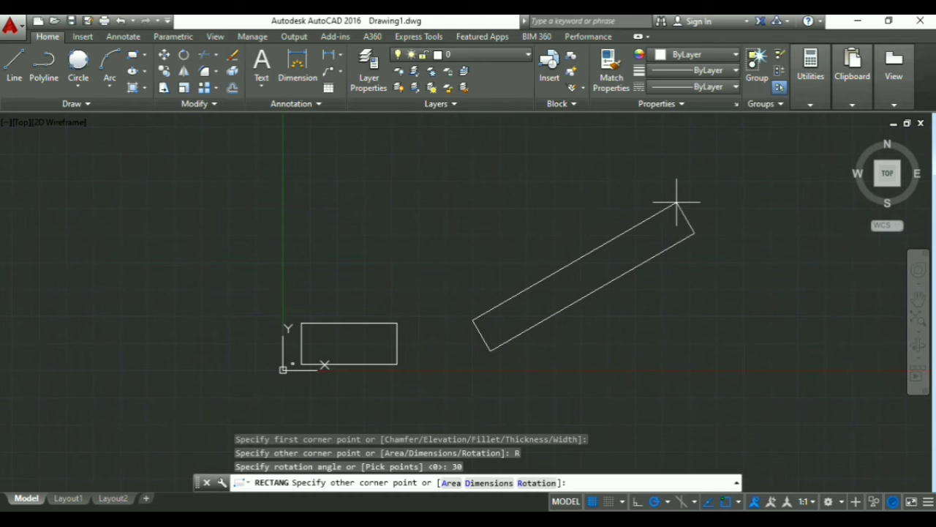
type("DV")
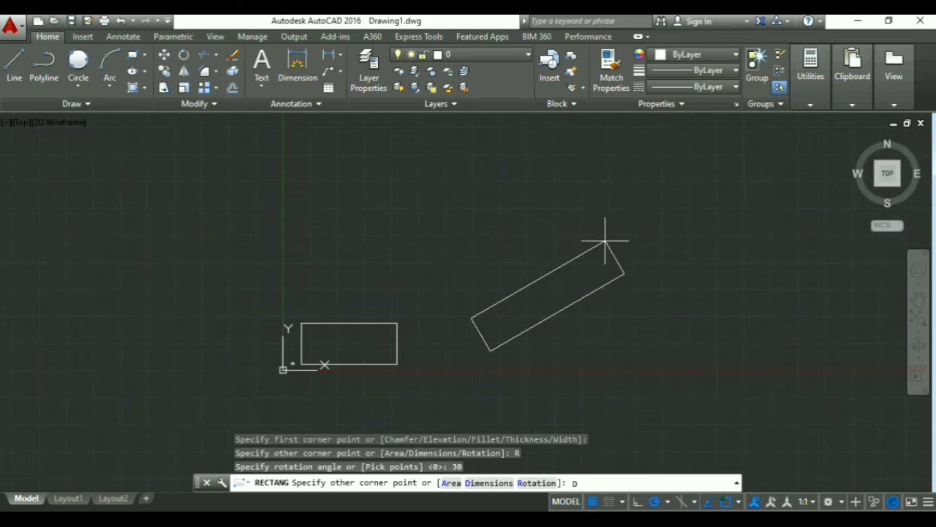
key("Return")
left_click(597, 206)
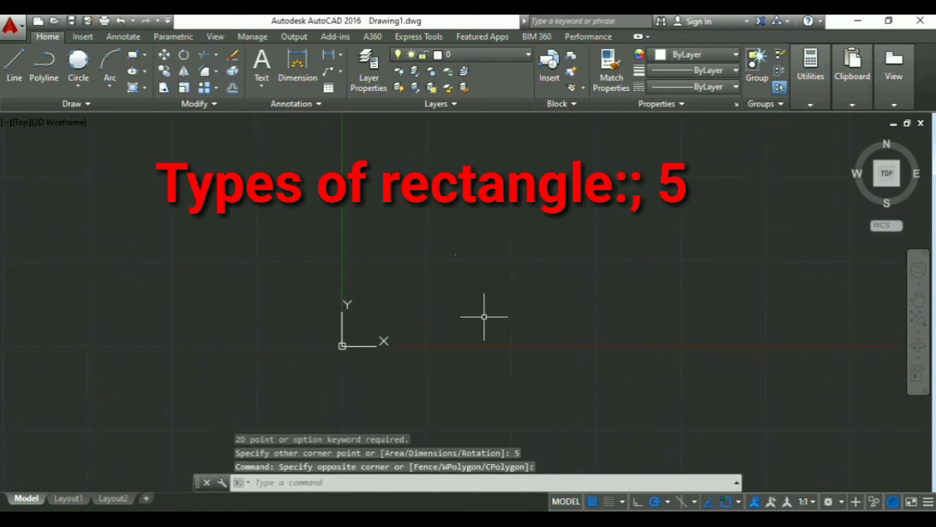
- Draw a large rectangle with a fillet radius of 5 from two freely picked corners, just above the X axis and right of the origin
type("rec")
key("Return")
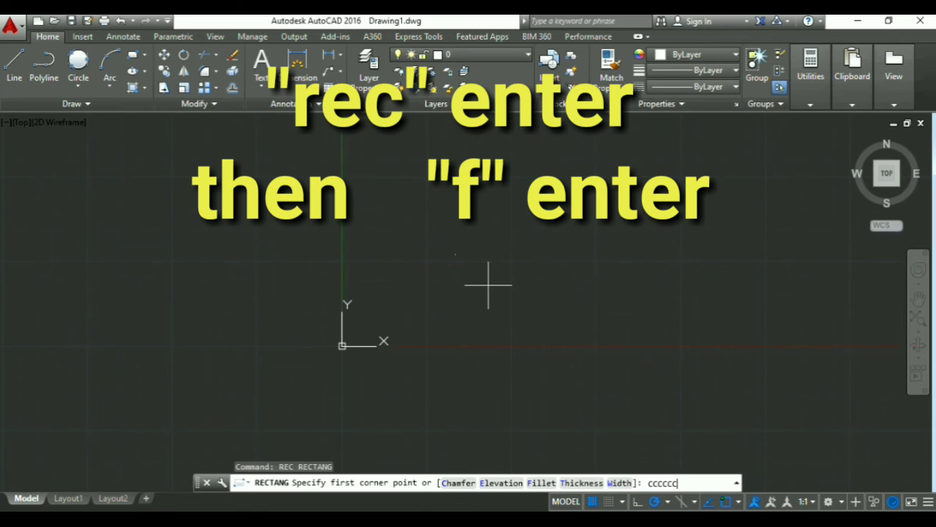
key("BackSpace")
key("BackSpace")
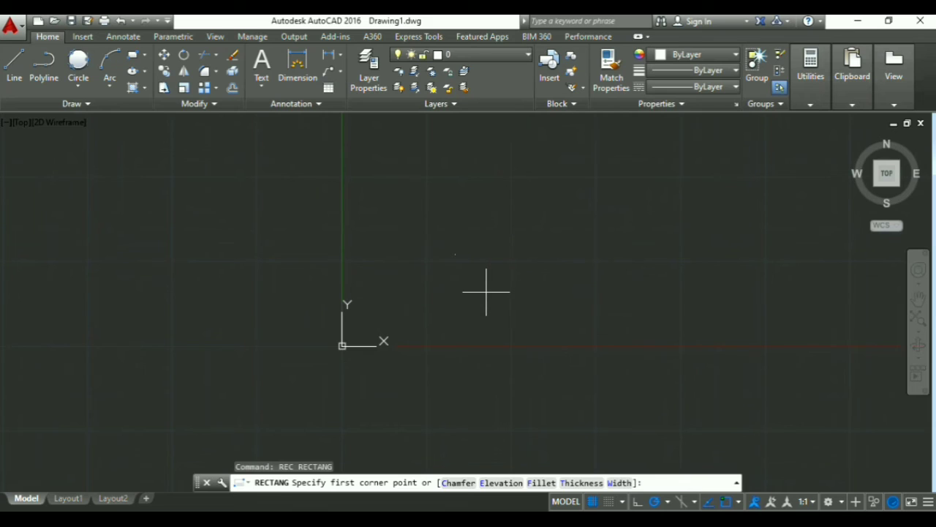
key("Return")
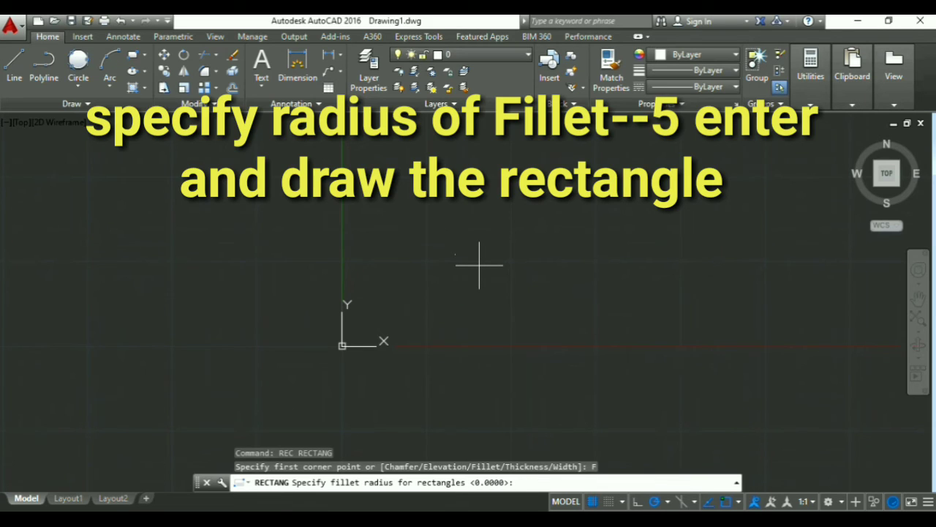
key("Return")
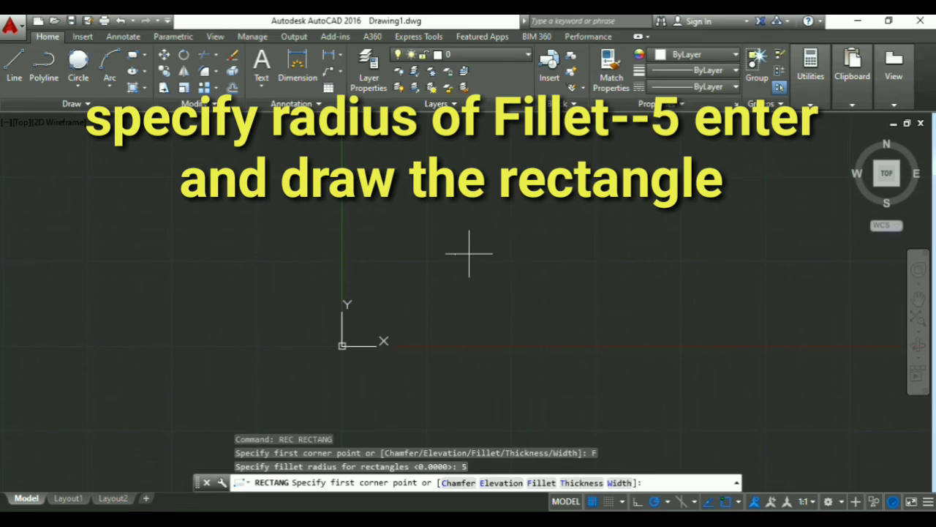
left_click(468, 253)
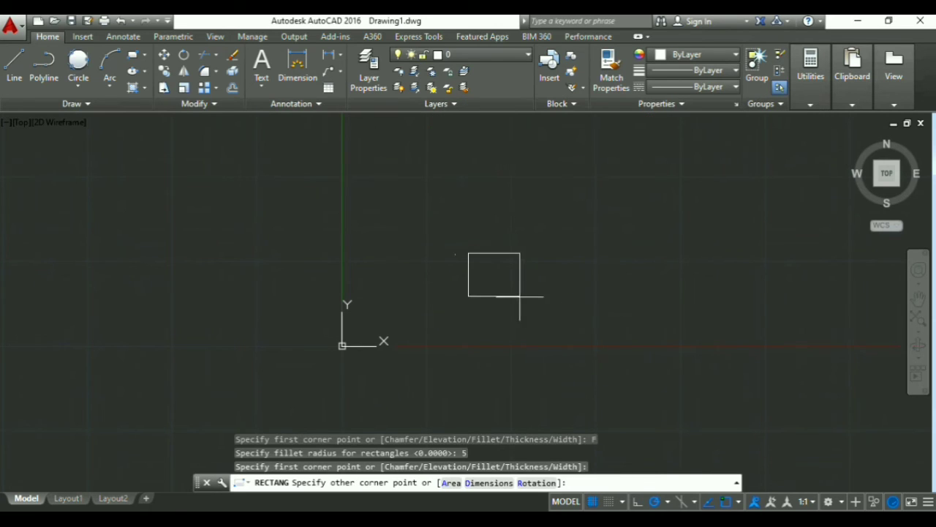
left_click(619, 341)
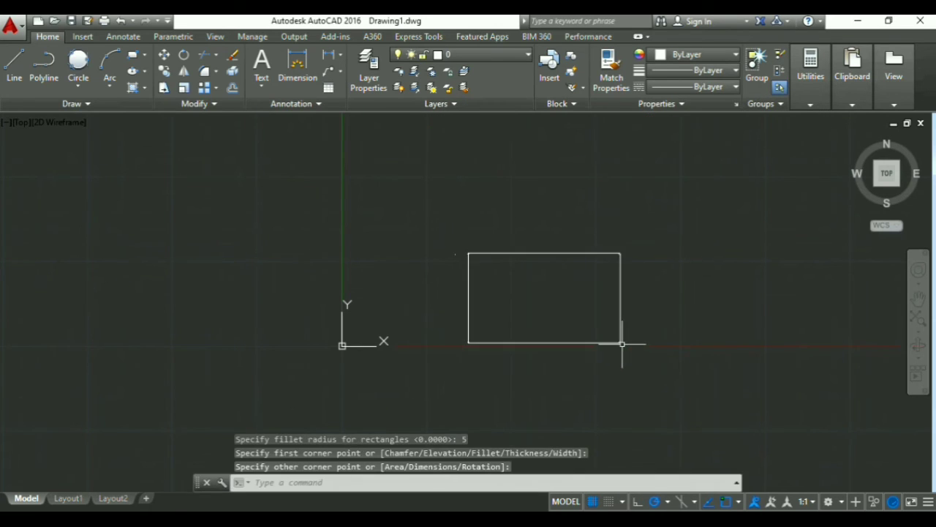
scroll(621, 362, "up", 5)
scroll(530, 230, "down", 3)
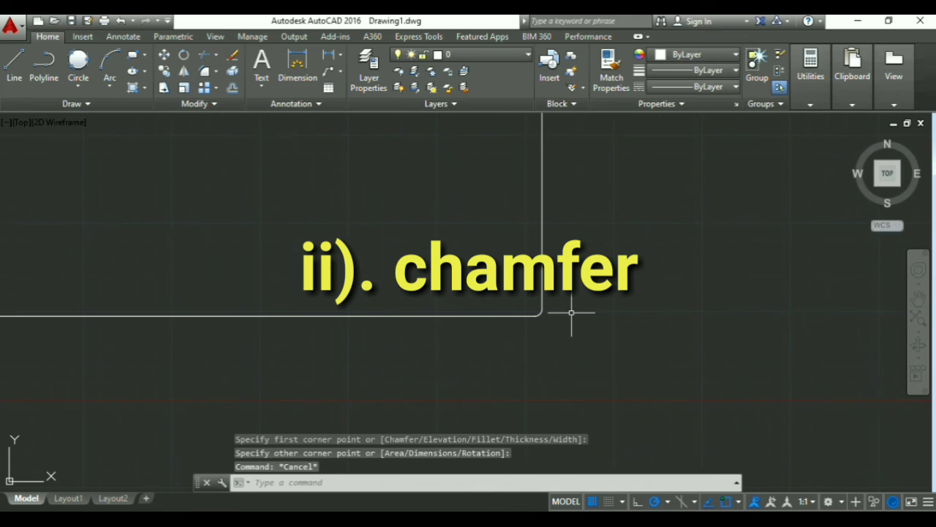
- Draw a small rectangle with chamfer distances 6 and 5 in the empty space right of the filleted rectangle's lower corner
middle_click_drag(566, 314, 445, 339)
type("rec")
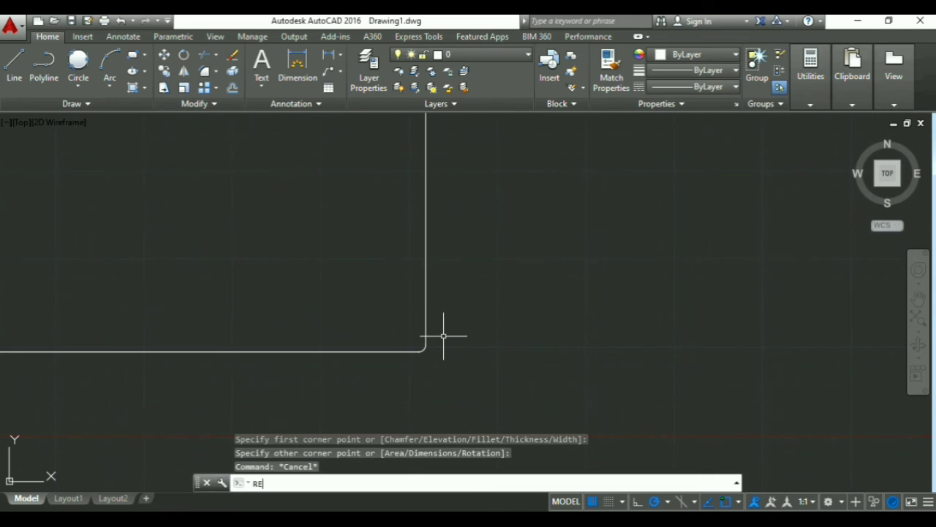
key("Return")
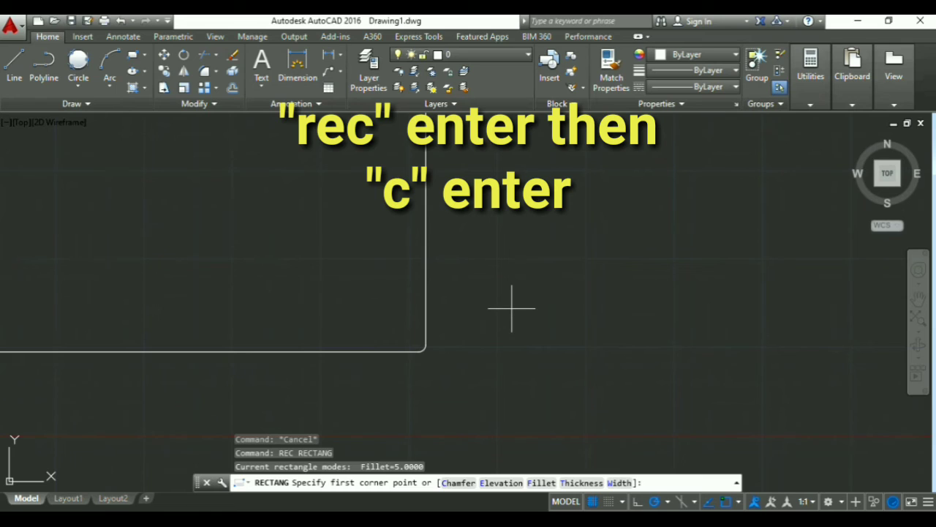
type("c")
key("Return")
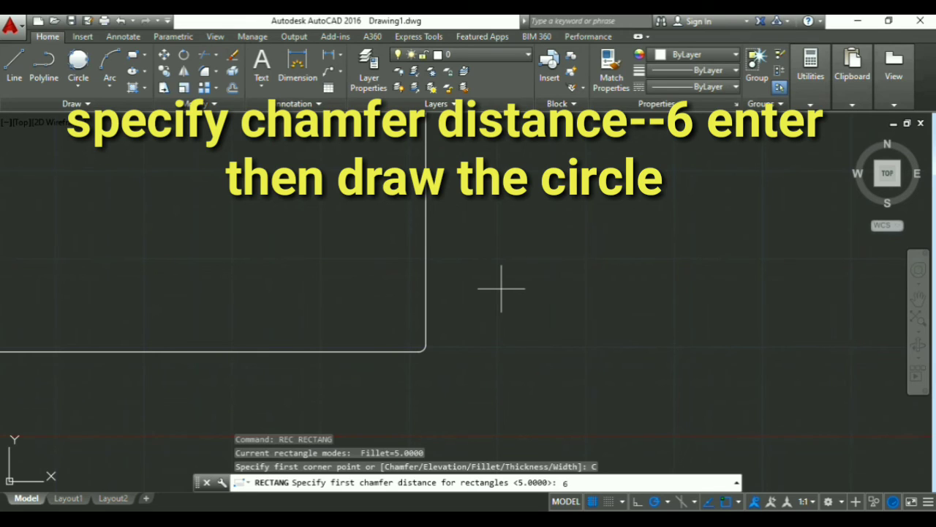
key("Return")
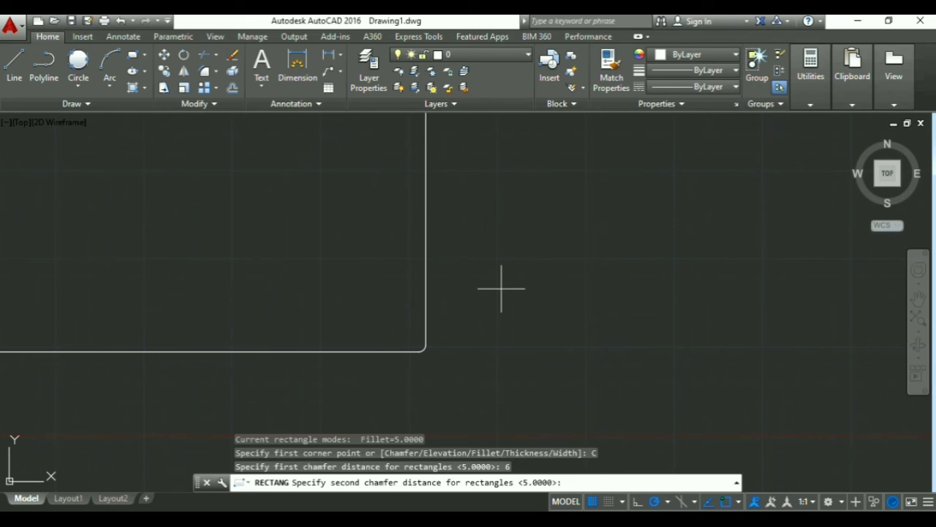
left_click(487, 231)
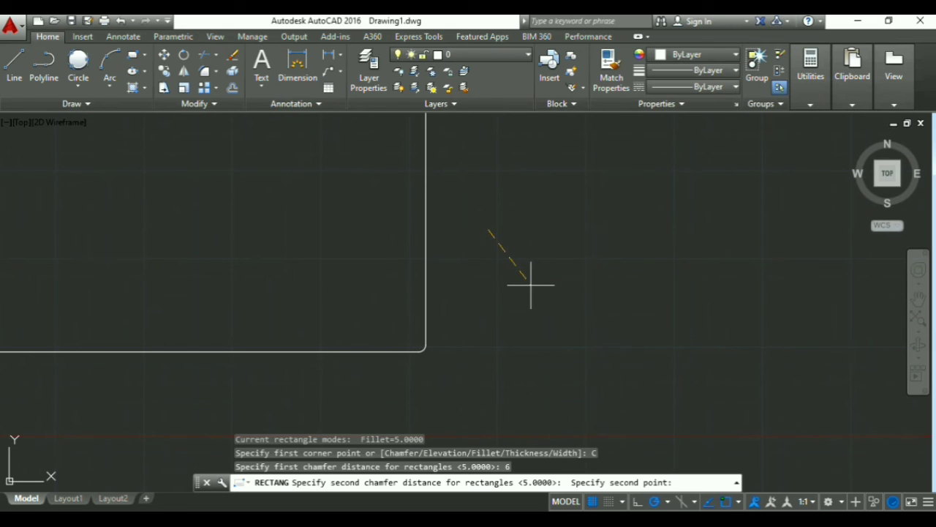
key("Return")
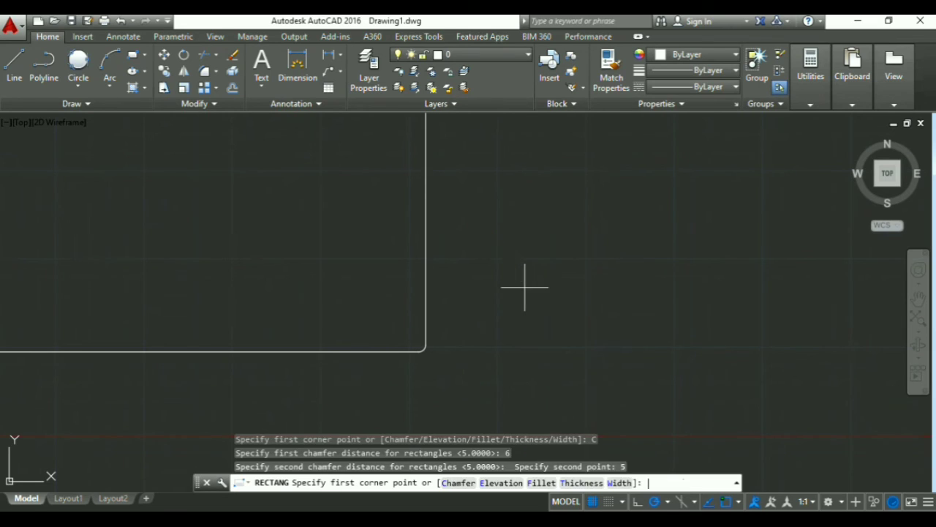
left_click(502, 248)
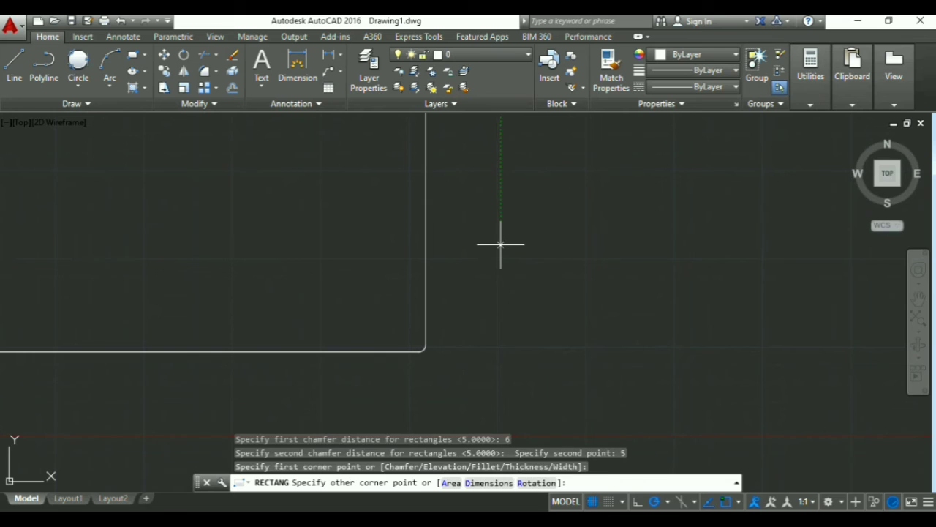
left_click(732, 364)
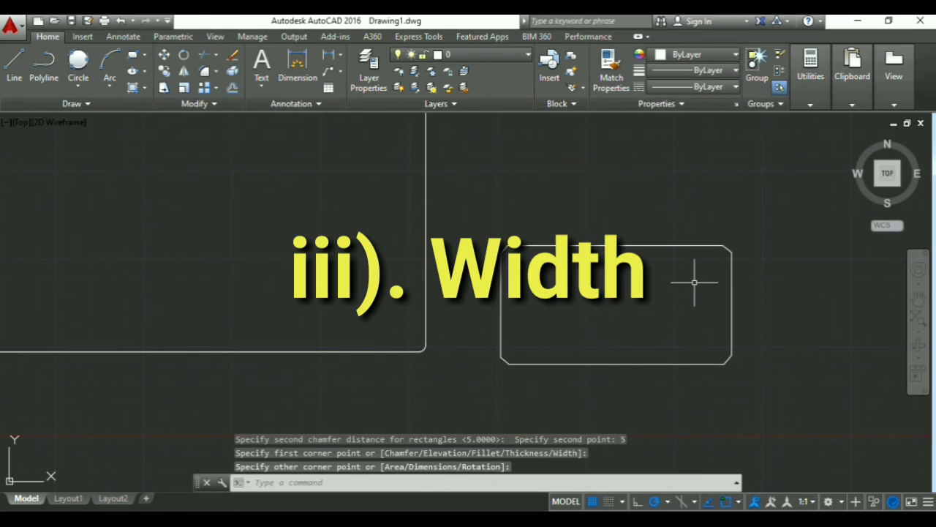
- Draw a rectangle with line width 2 from two freely picked corners above and right of the small chamfered one
middle_click_drag(684, 300, 389, 443)
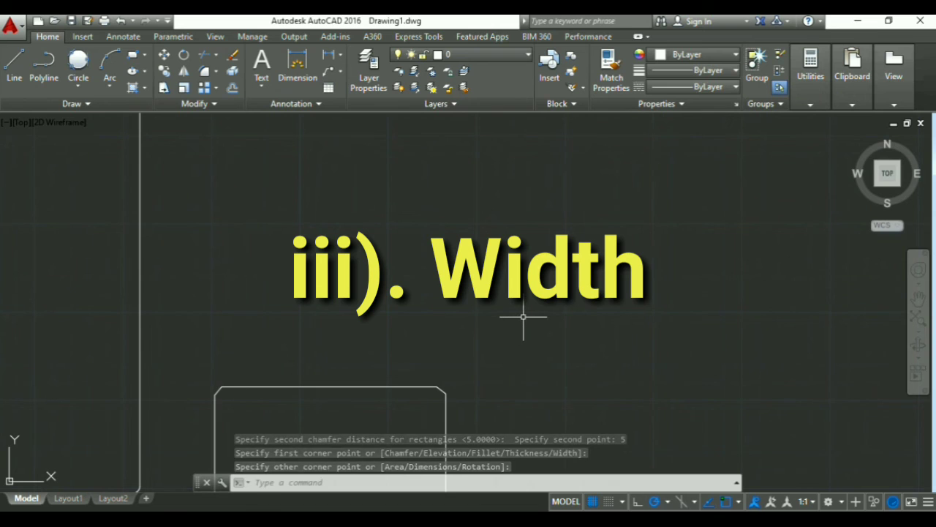
type("REC")
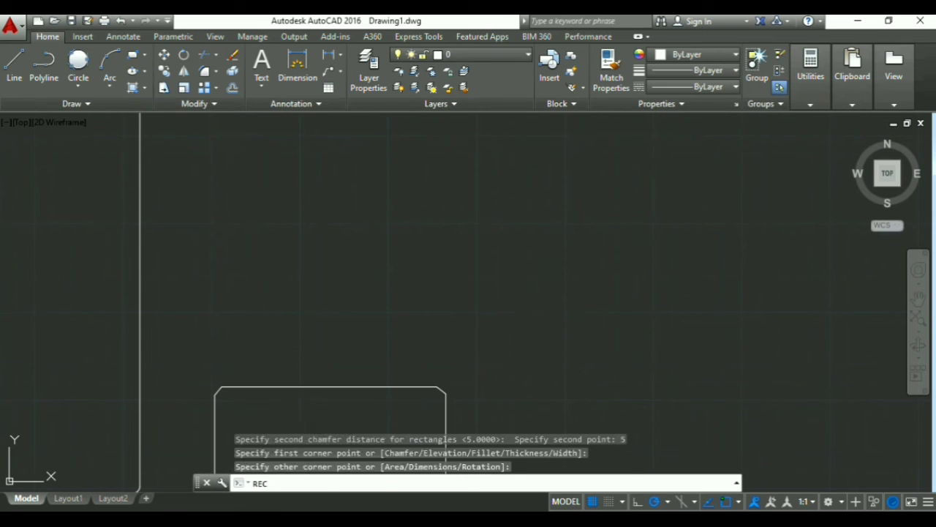
key("Return")
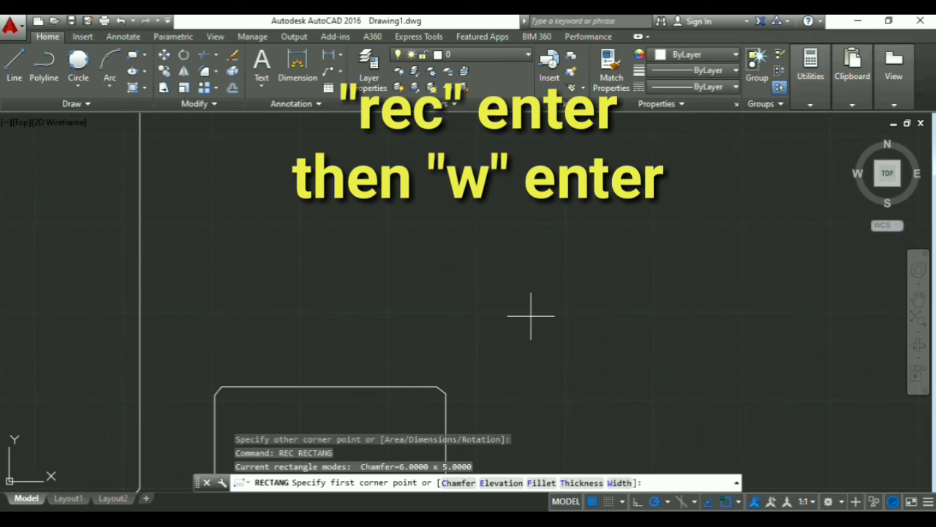
type("w")
key("Return")
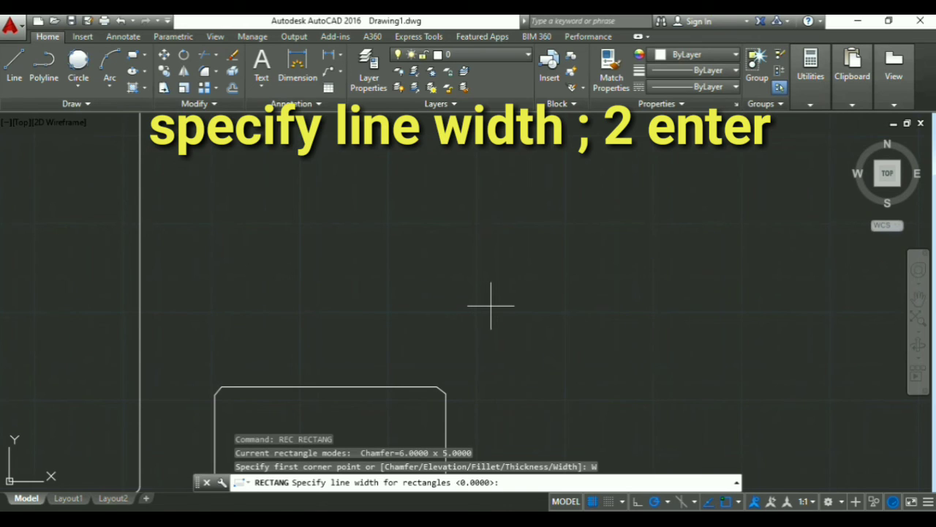
type("2")
key("Return")
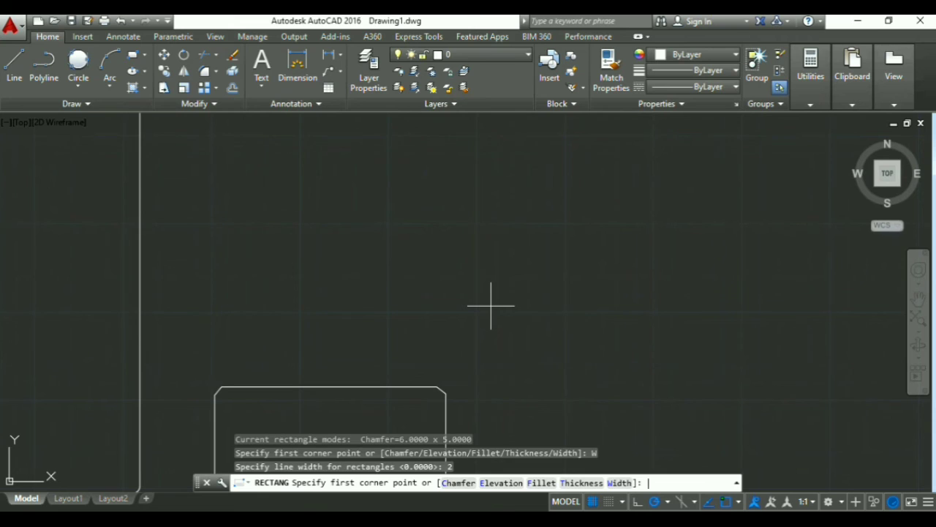
left_click(363, 195)
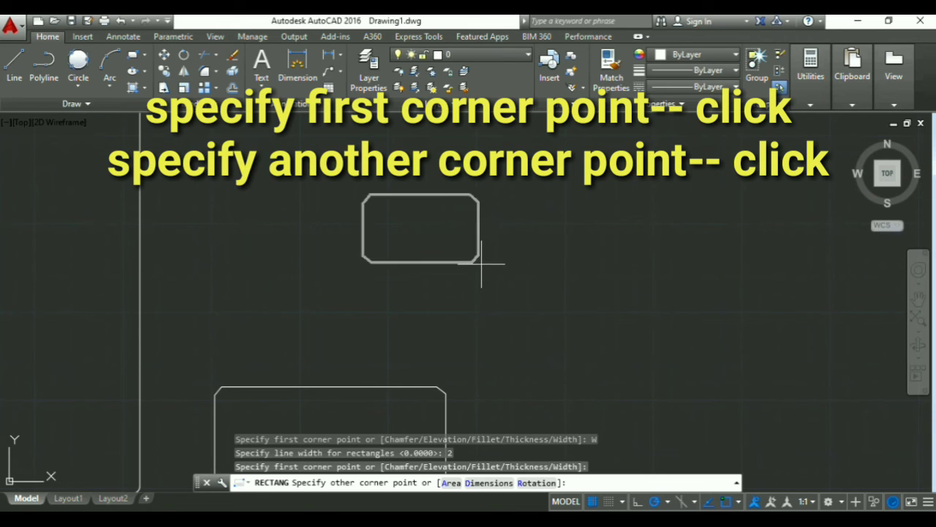
left_click(589, 294)
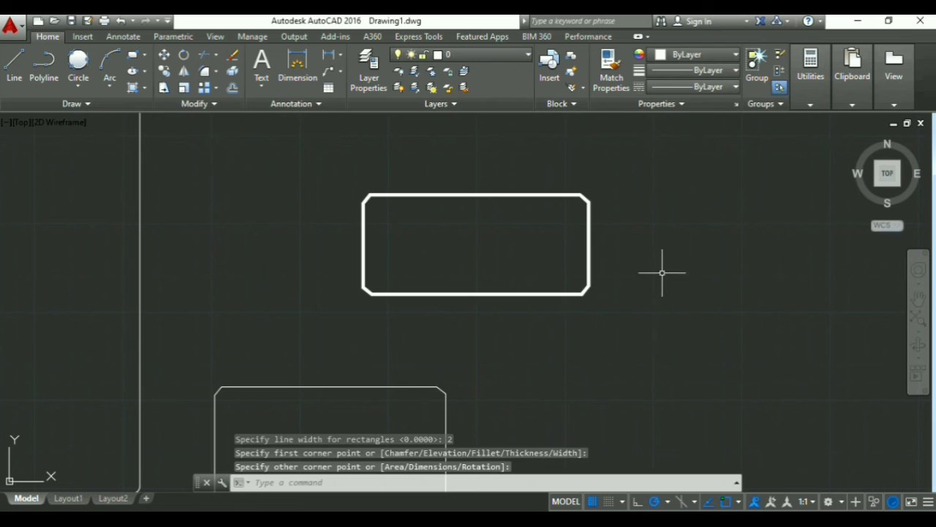
- Draw a rectangle at elevation 50 from two freely picked corners in the empty space right of the large filleted rectangle
middle_click_drag(654, 279, 443, 444)
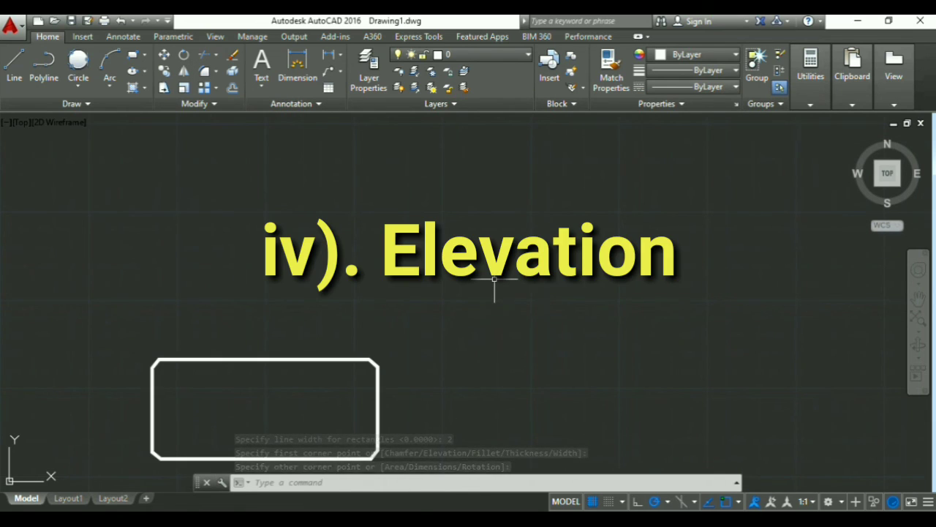
type("rec")
key("Return")
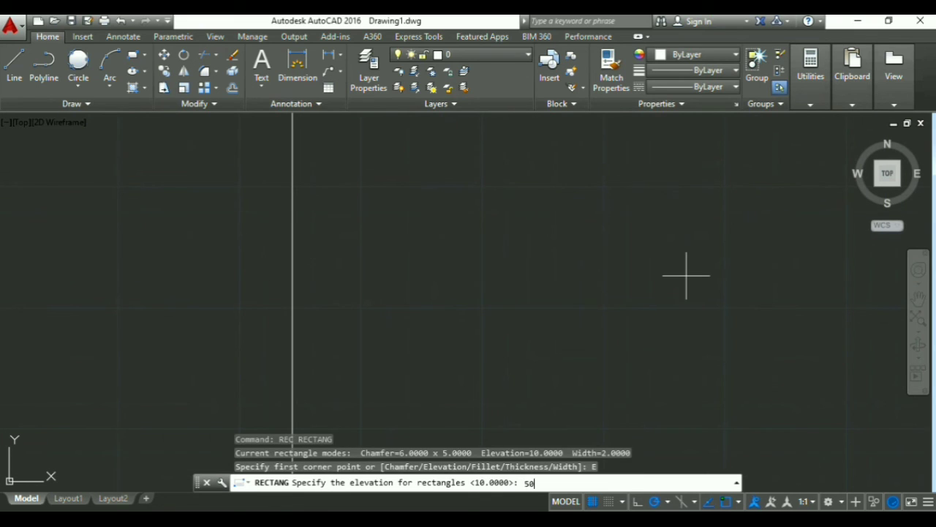
key("Return")
left_click(548, 252)
left_click(834, 349)
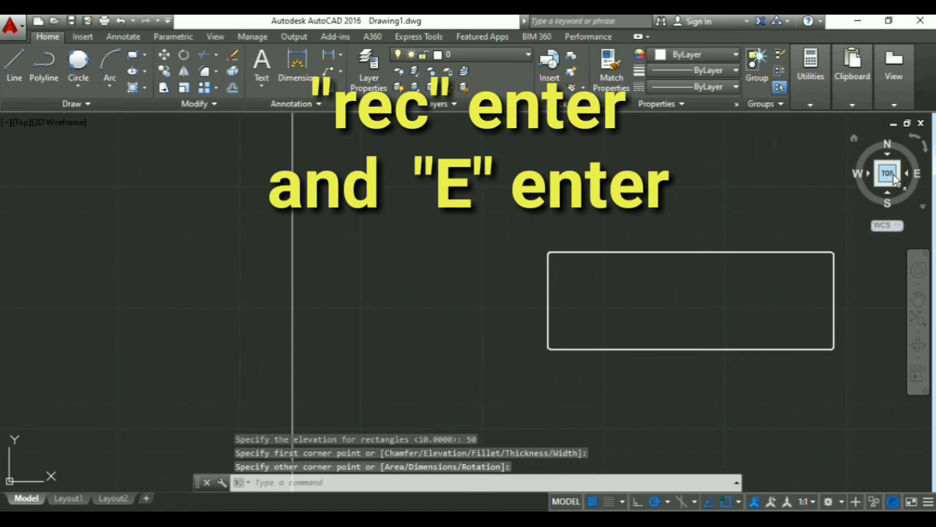
- Examine the elevated rectangle's height from the front view and return to the top view
left_click_drag(896, 179, 893, 143)
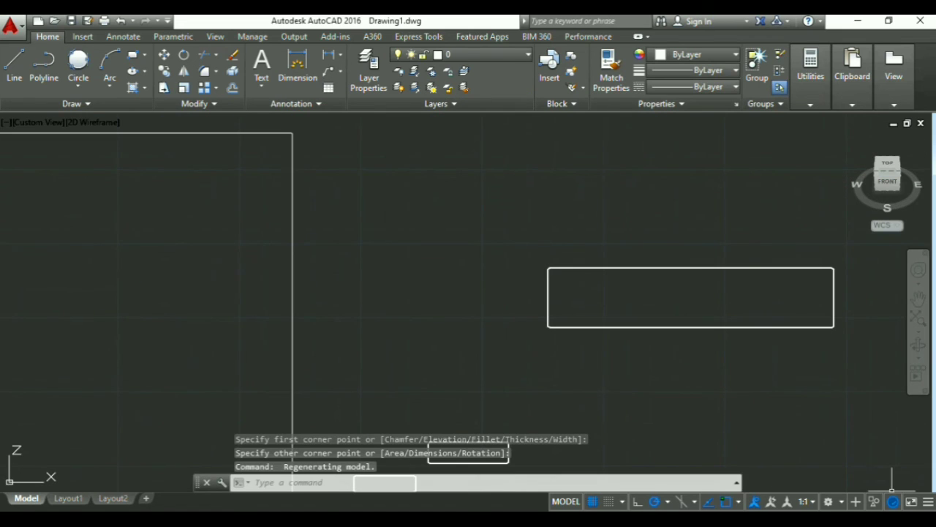
left_click(887, 184)
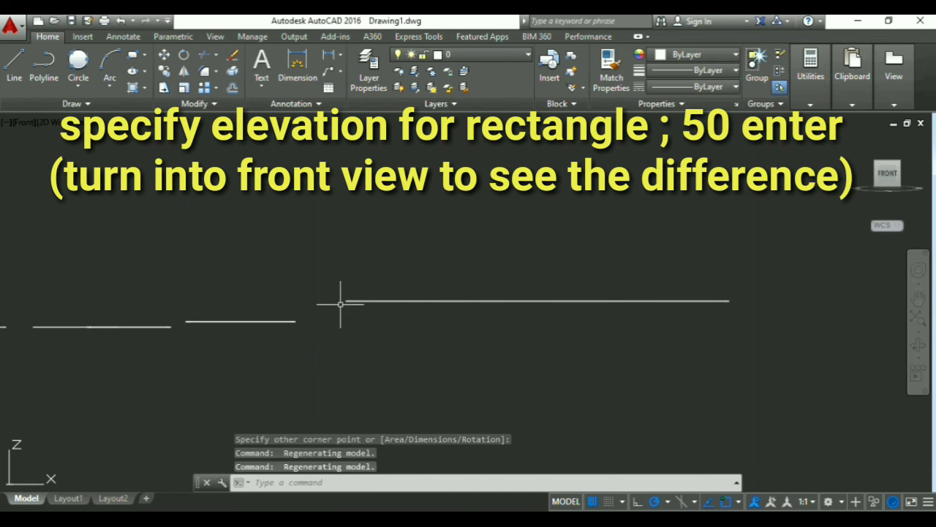
left_click(887, 158)
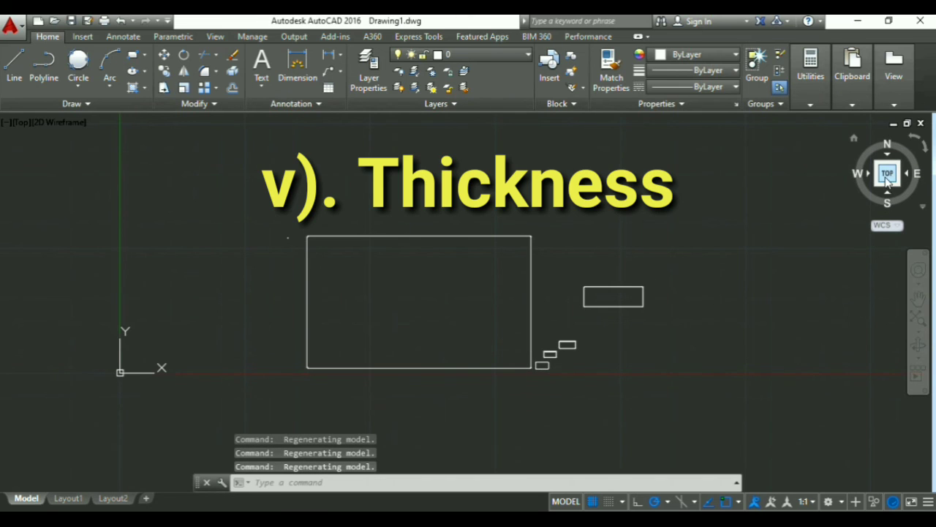
- Draw a rectangle with thickness 10 from two freely picked corners in the empty space above the elevated rectangle
scroll(620, 254, "up", 8)
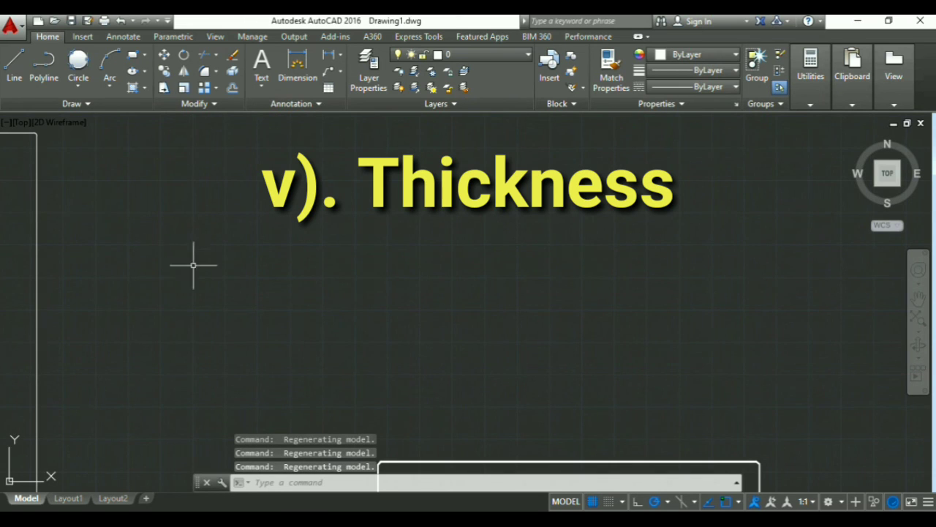
type("re")
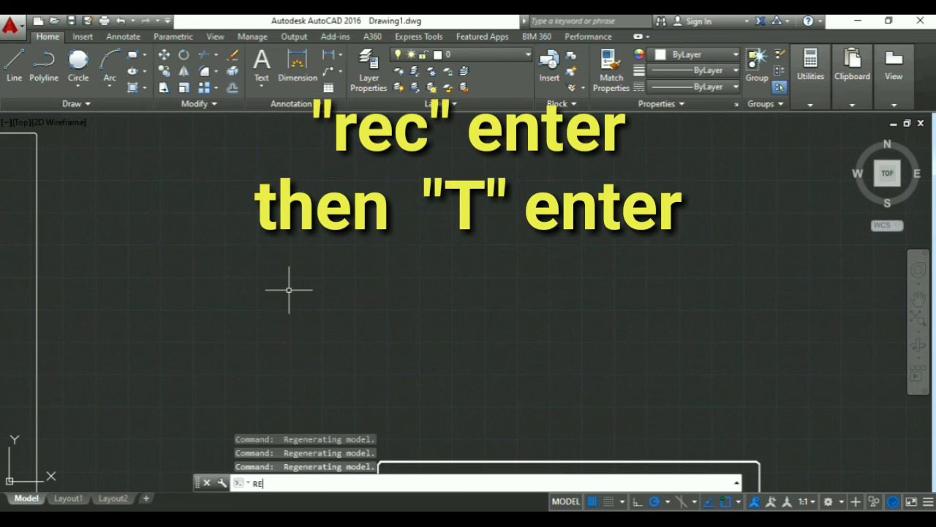
type("c")
key("Return")
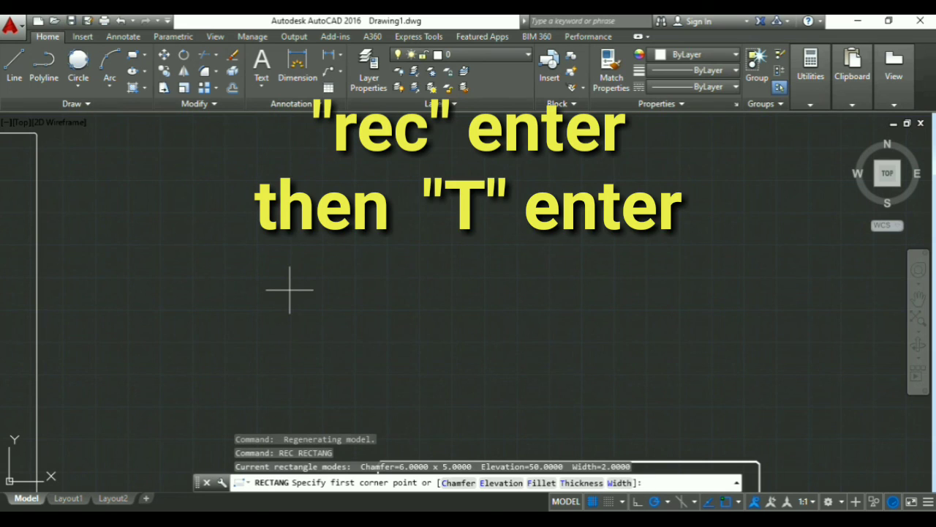
type("T")
key("Return")
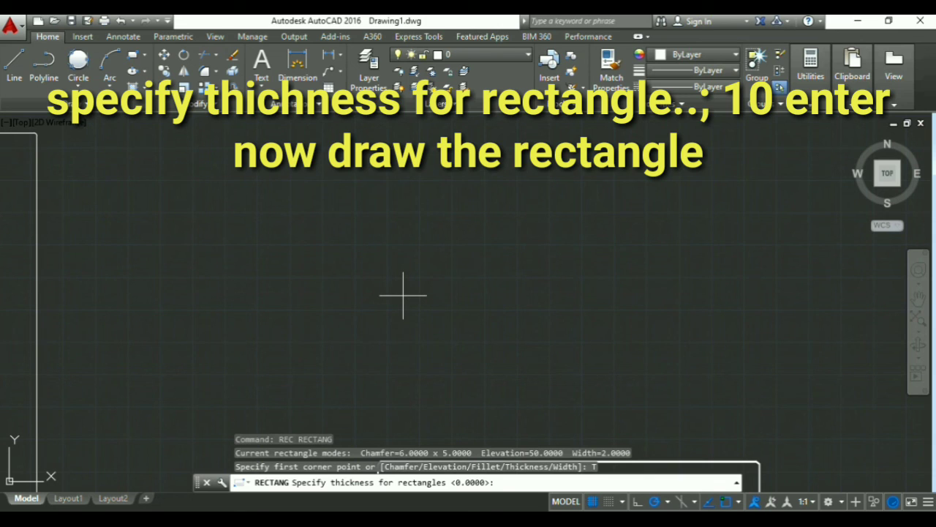
key("Return")
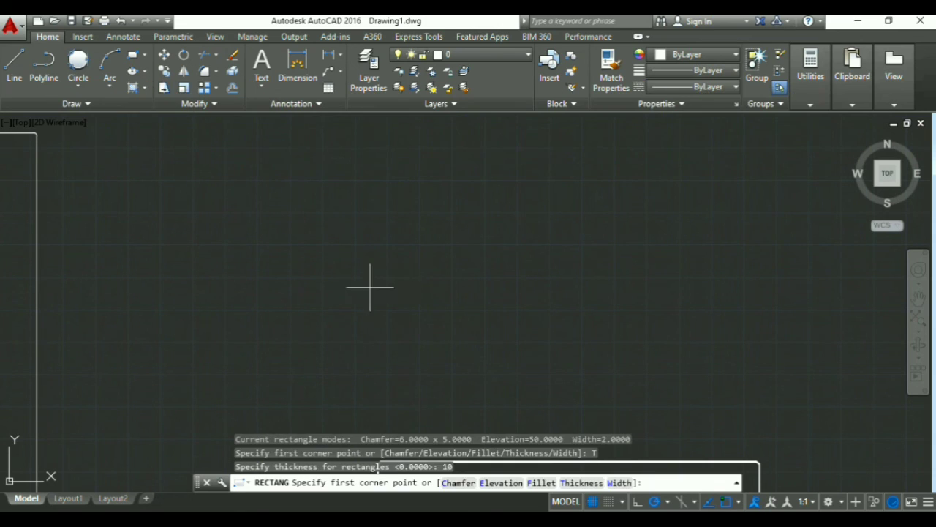
left_click(309, 174)
left_click(577, 283)
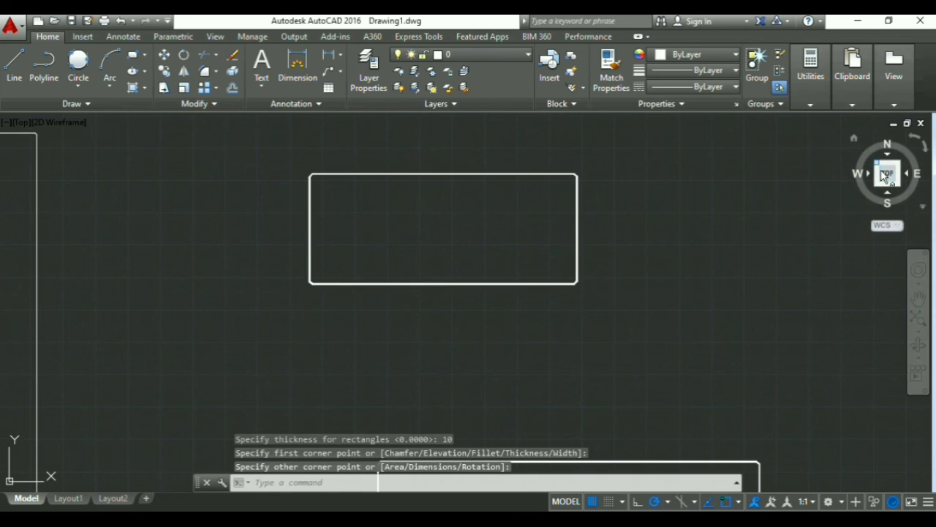
- Examine the thickness of the new rectangle from the front view along its whole length, ending in the top view
scroll(610, 241, "up", 2)
scroll(585, 241, "up", 6)
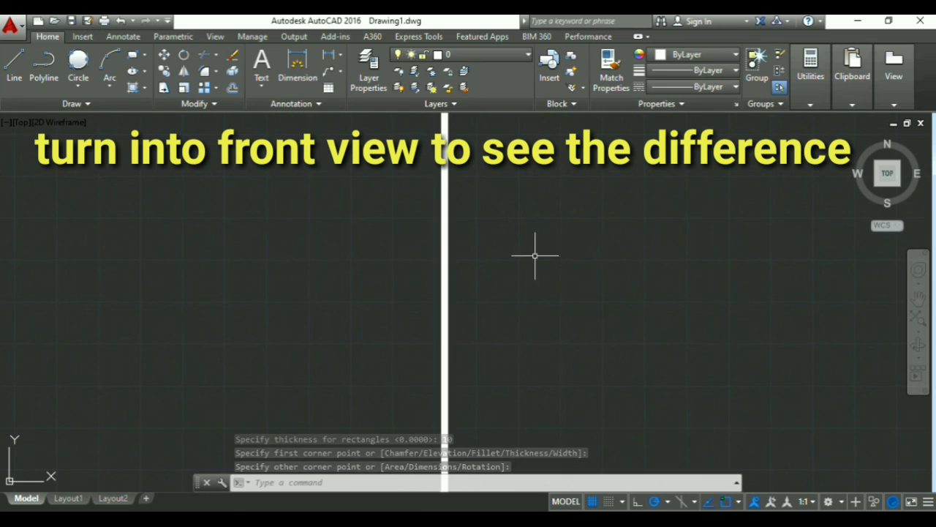
scroll(523, 261, "down", 6)
scroll(523, 261, "down", 2)
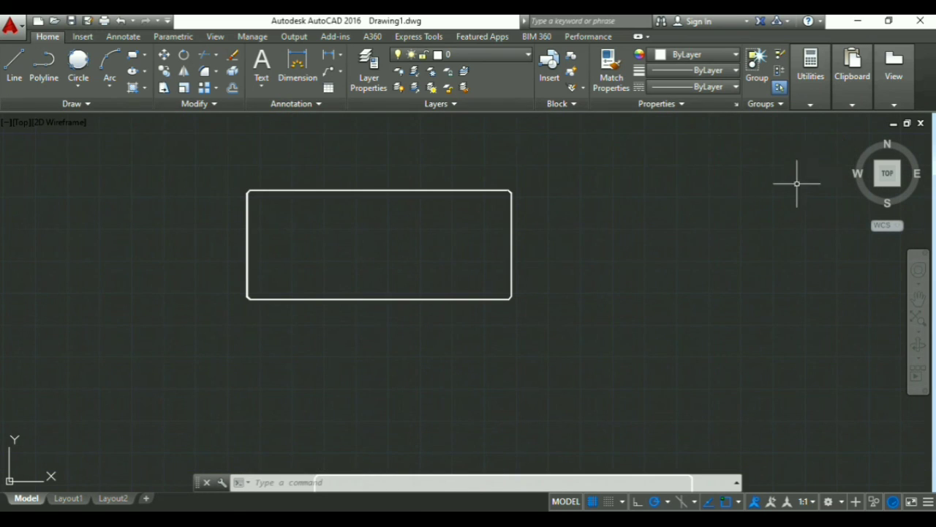
left_click(891, 186)
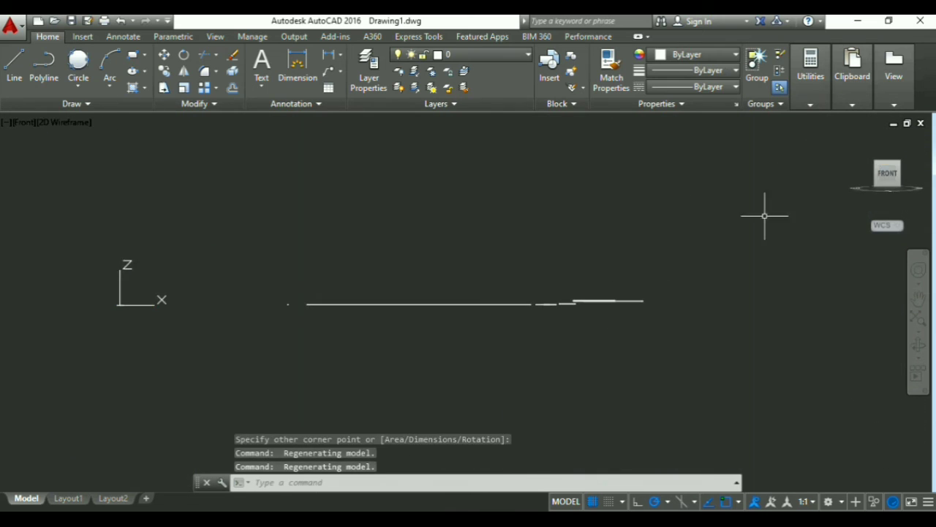
scroll(609, 319, "up", 6)
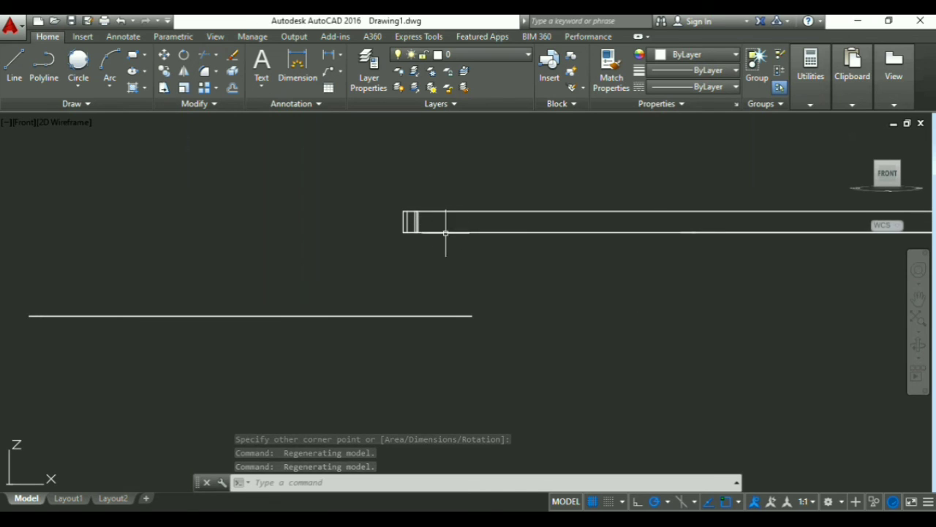
middle_click_drag(667, 190, 9, 180)
scroll(384, 190, "down", 7)
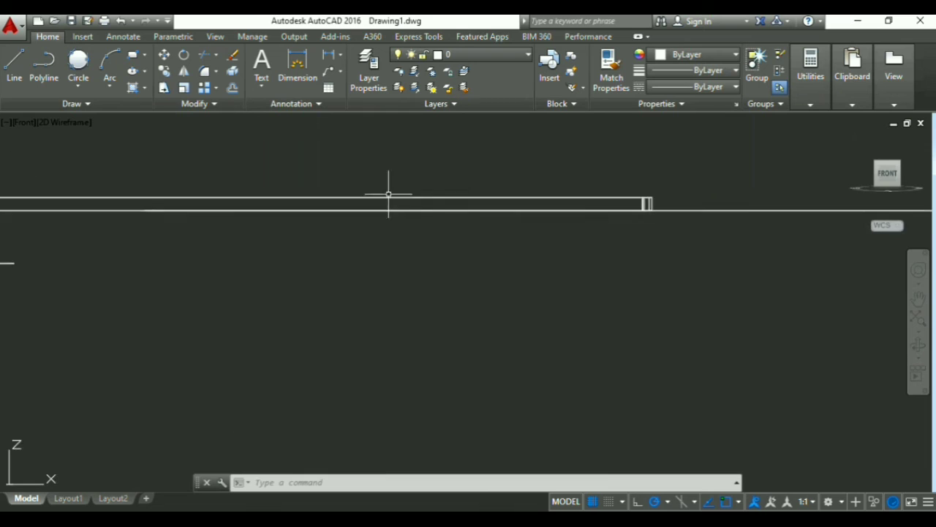
left_click(886, 156)
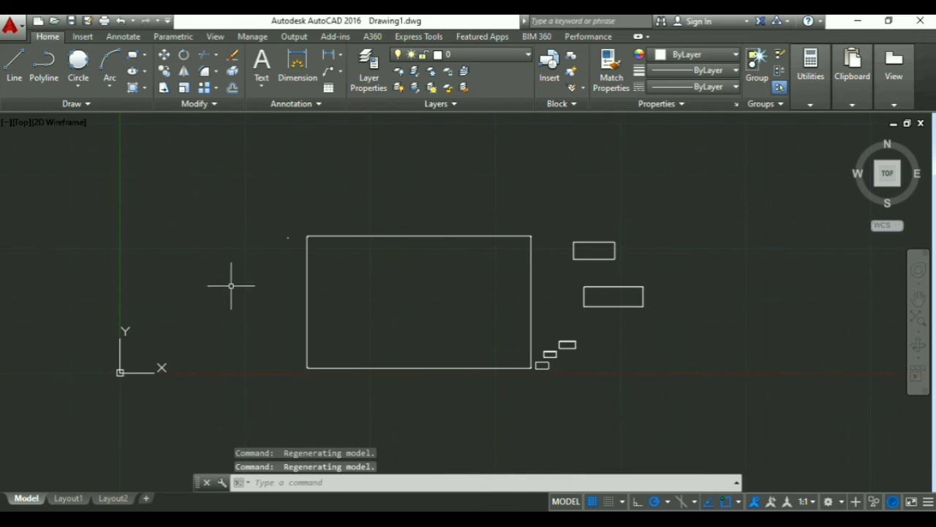